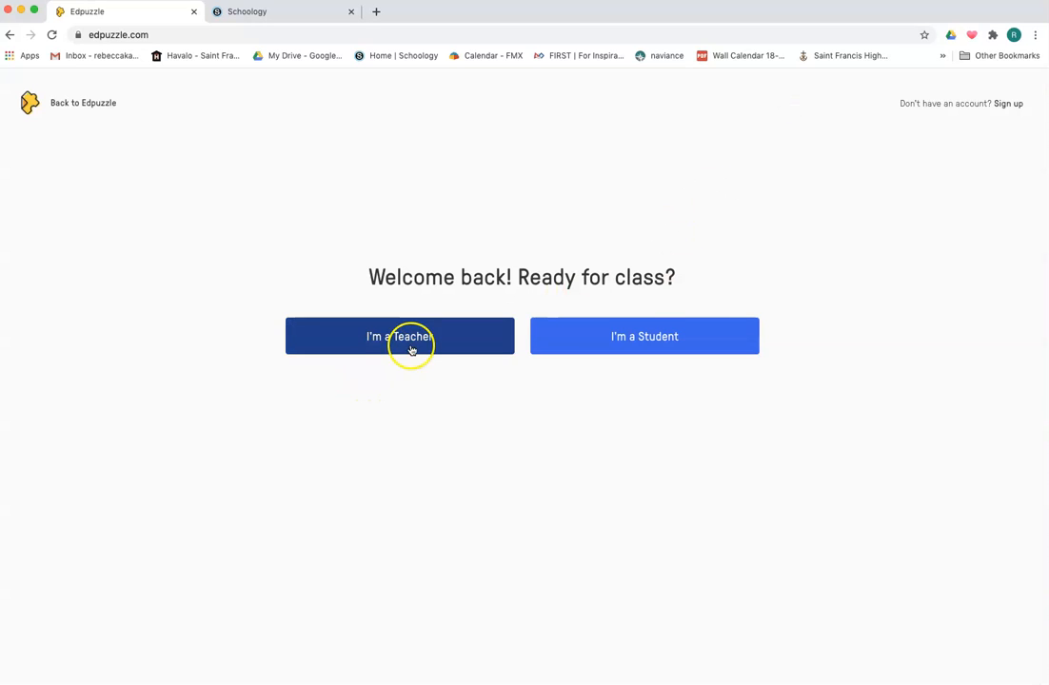
Sign in as a teacher with a Google account and open the My Classes page
left_click(409, 341)
left_click(534, 483)
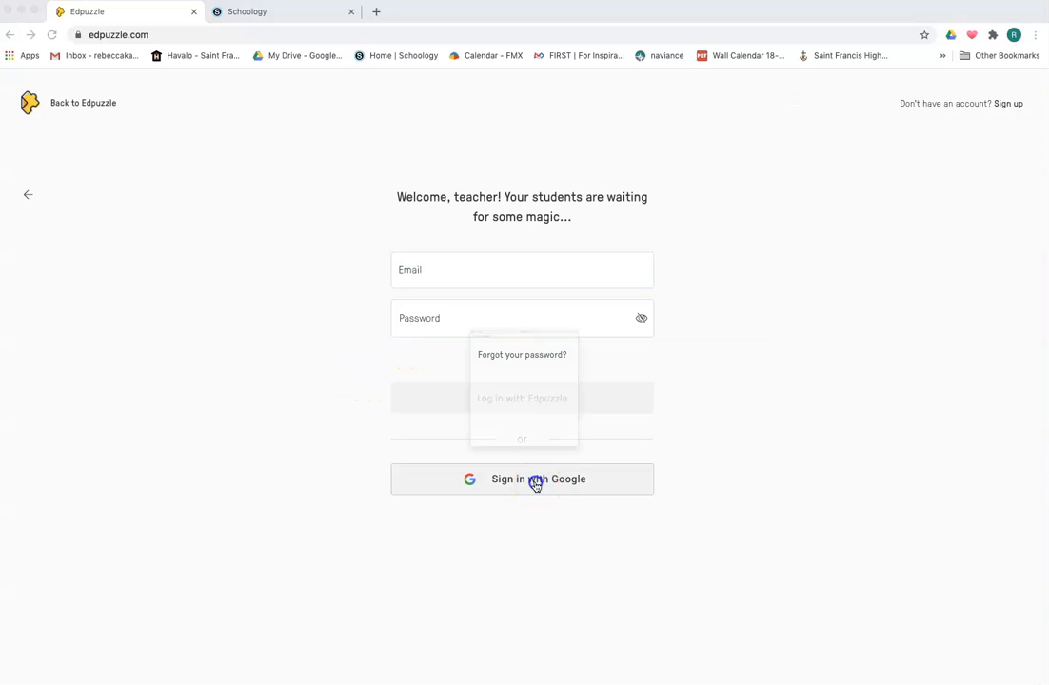
left_click(454, 364)
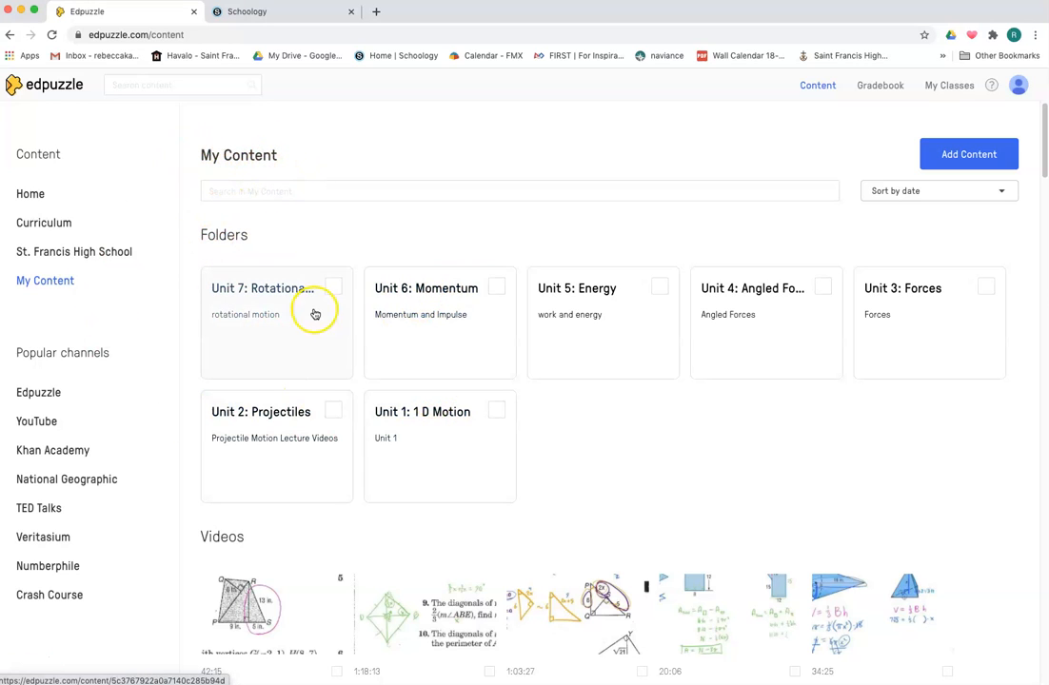
left_click(33, 193)
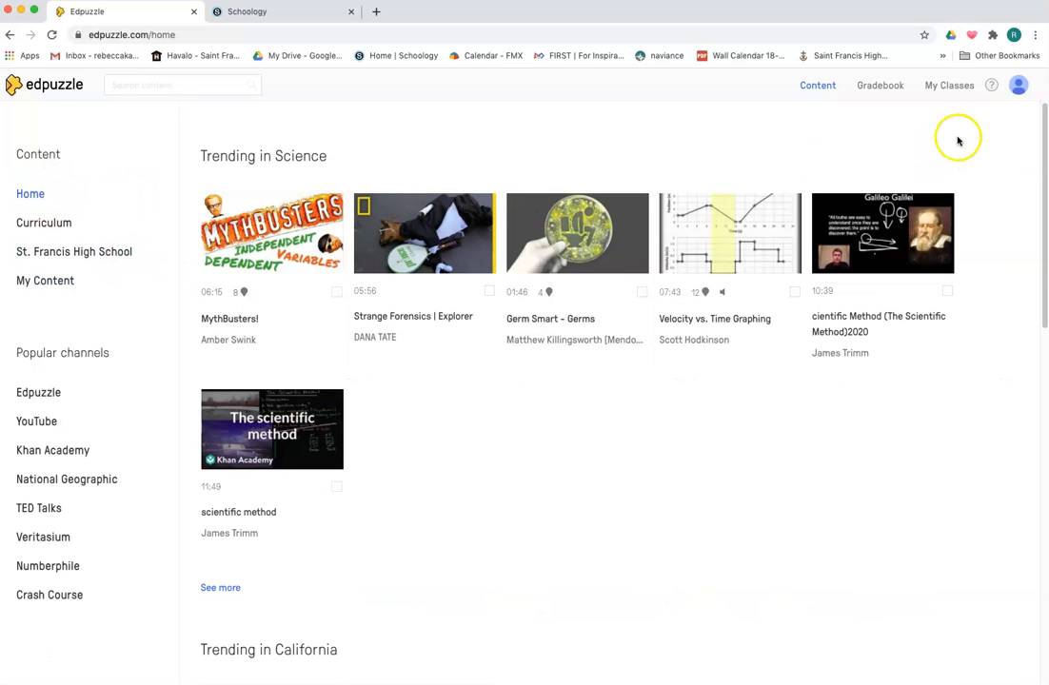
left_click(955, 88)
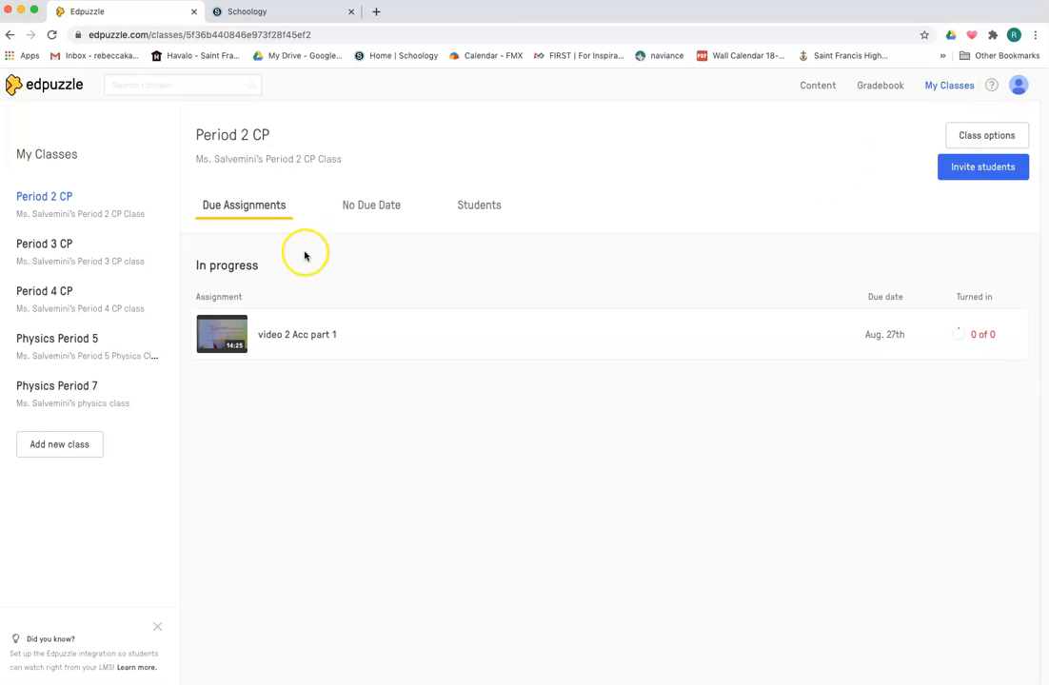
left_click(56, 451)
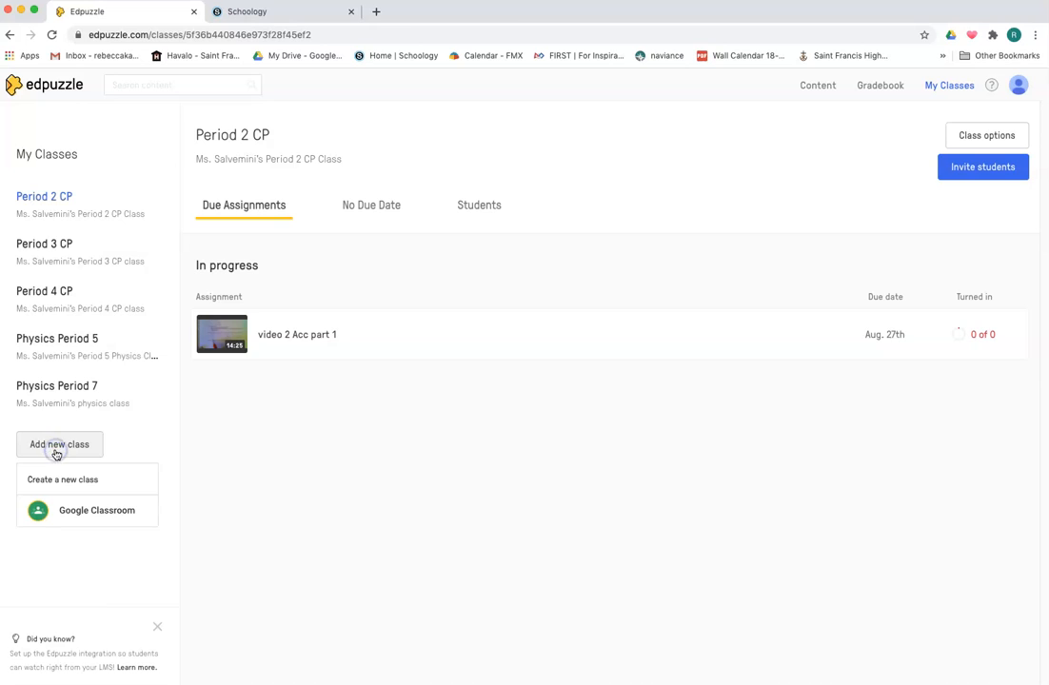
left_click(68, 478)
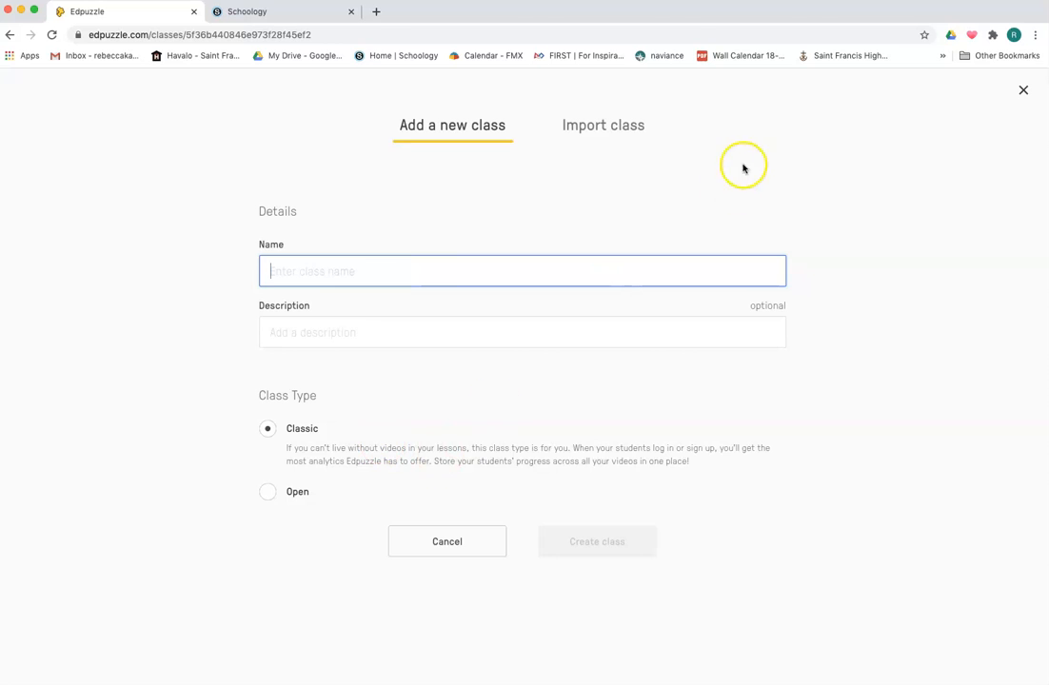
left_click(1023, 89)
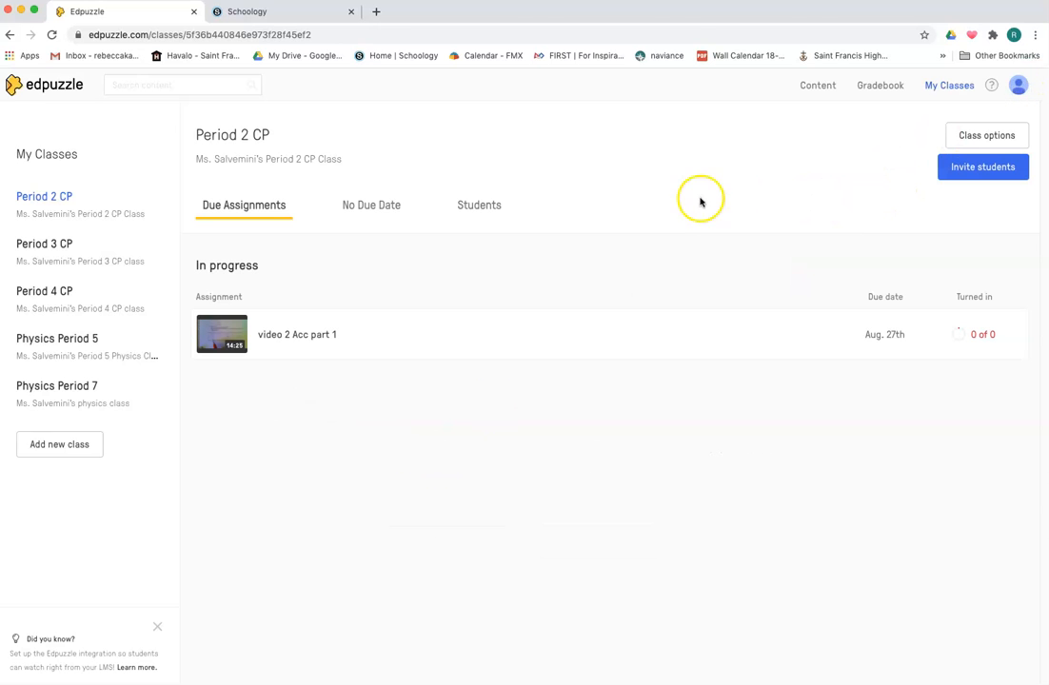
View the Period 2 CP class invite code, then check the class's Students and Due Assignments tabs
left_click(996, 174)
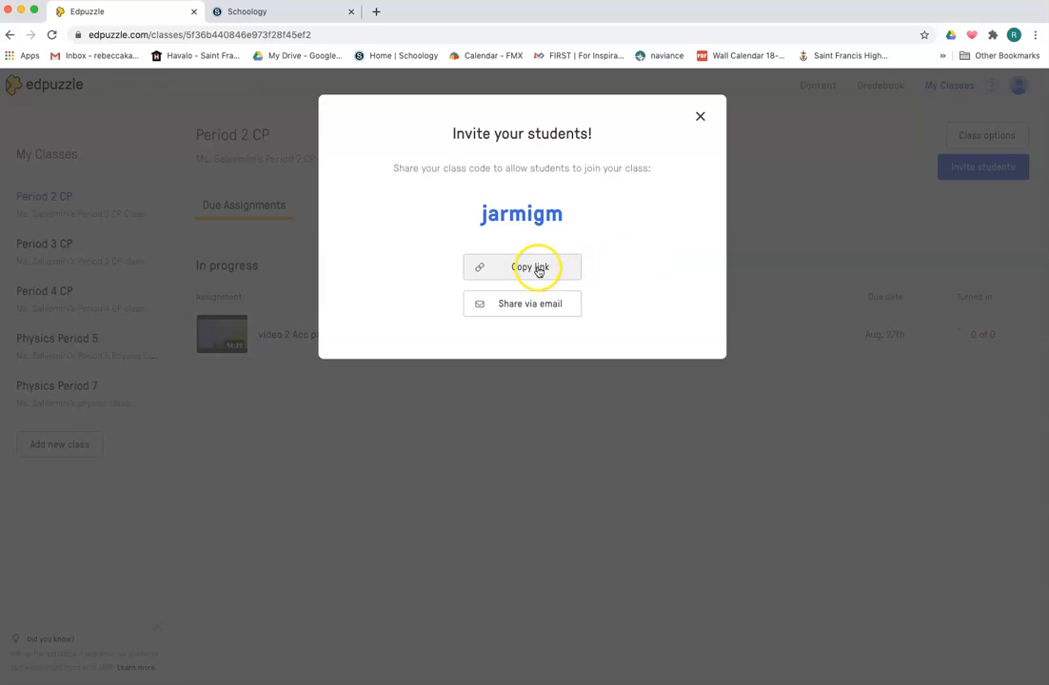
left_click(701, 119)
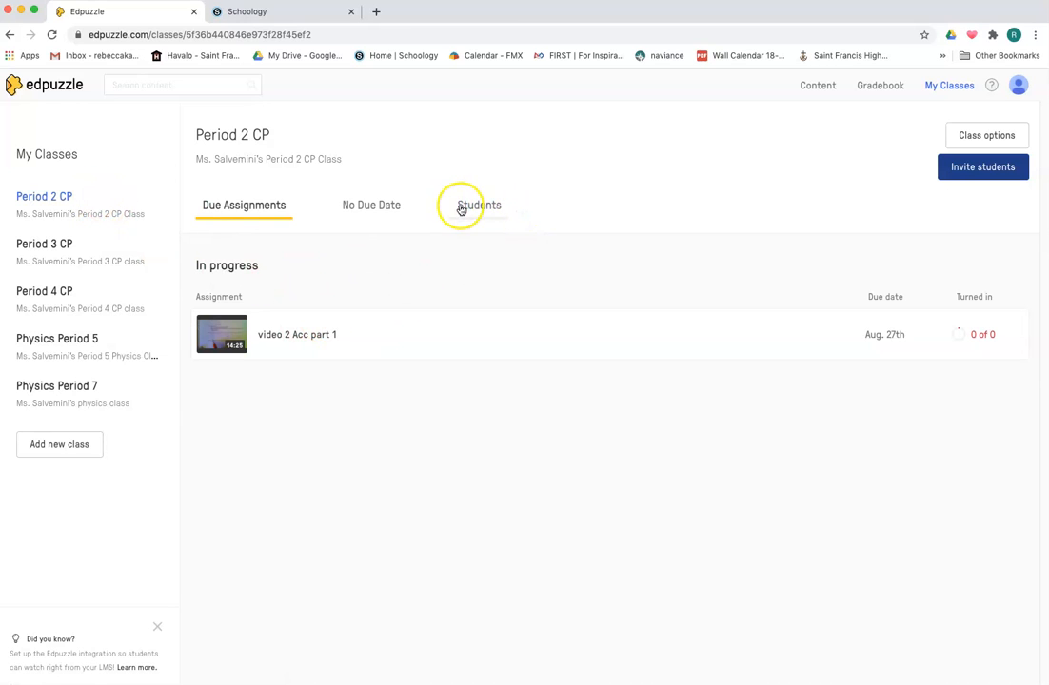
left_click(493, 211)
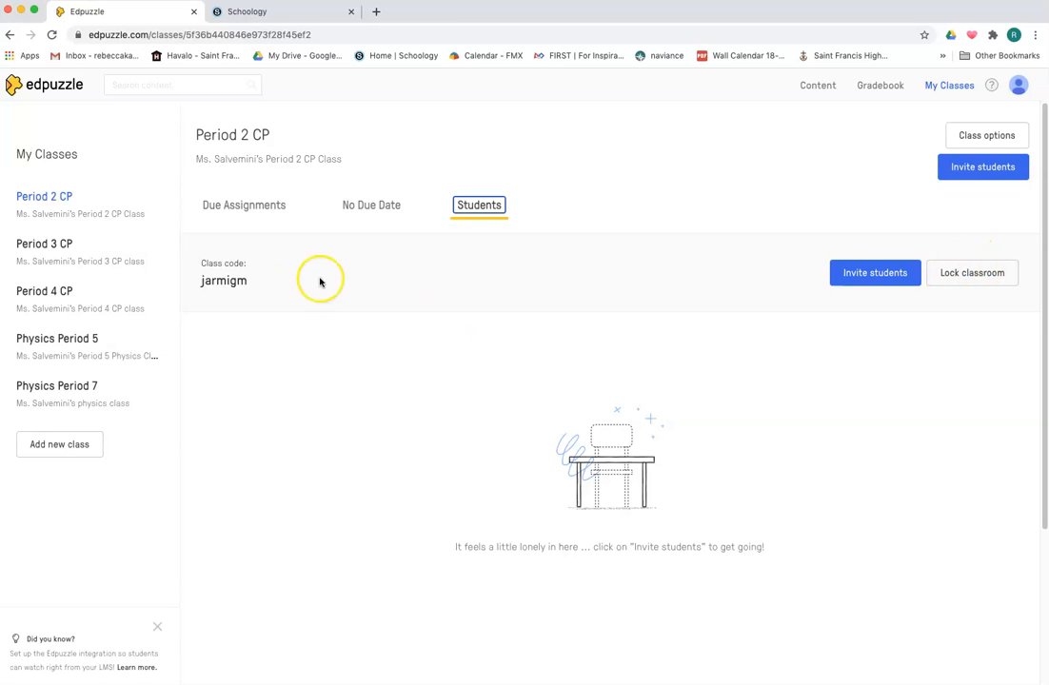
left_click(265, 205)
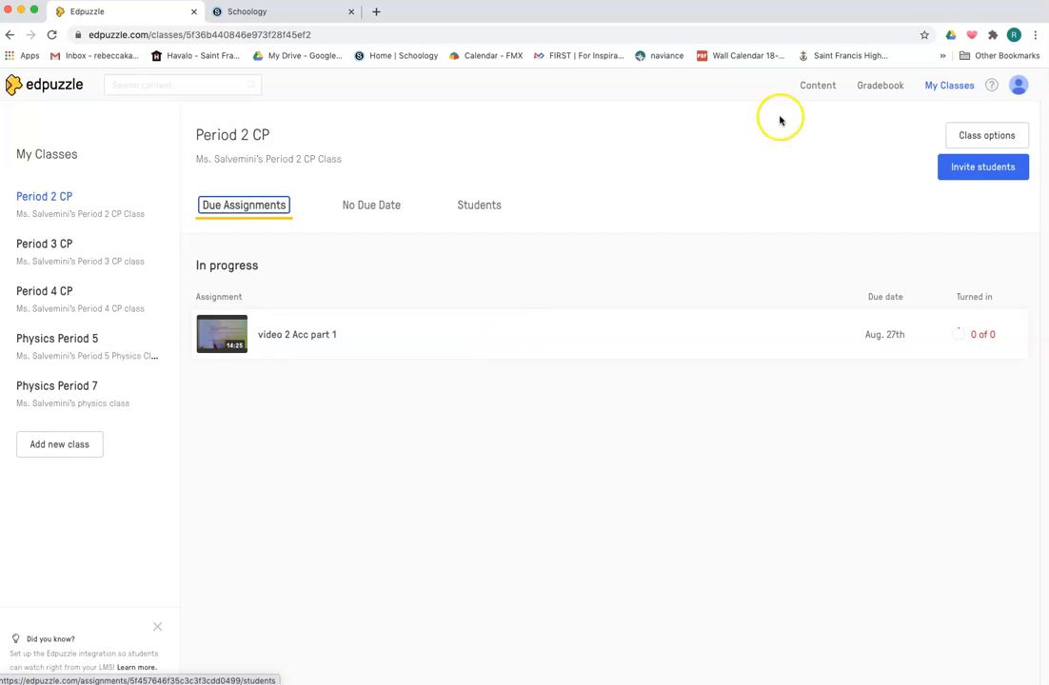
Search the content library for "fractions" and browse the results
left_click(819, 86)
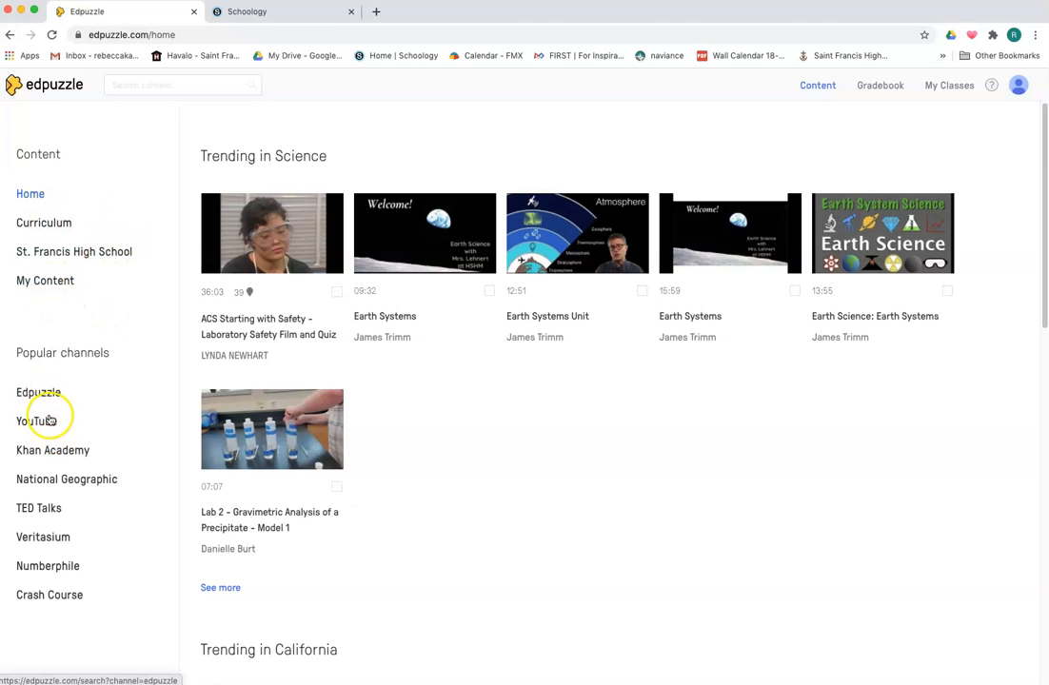
left_click(166, 85)
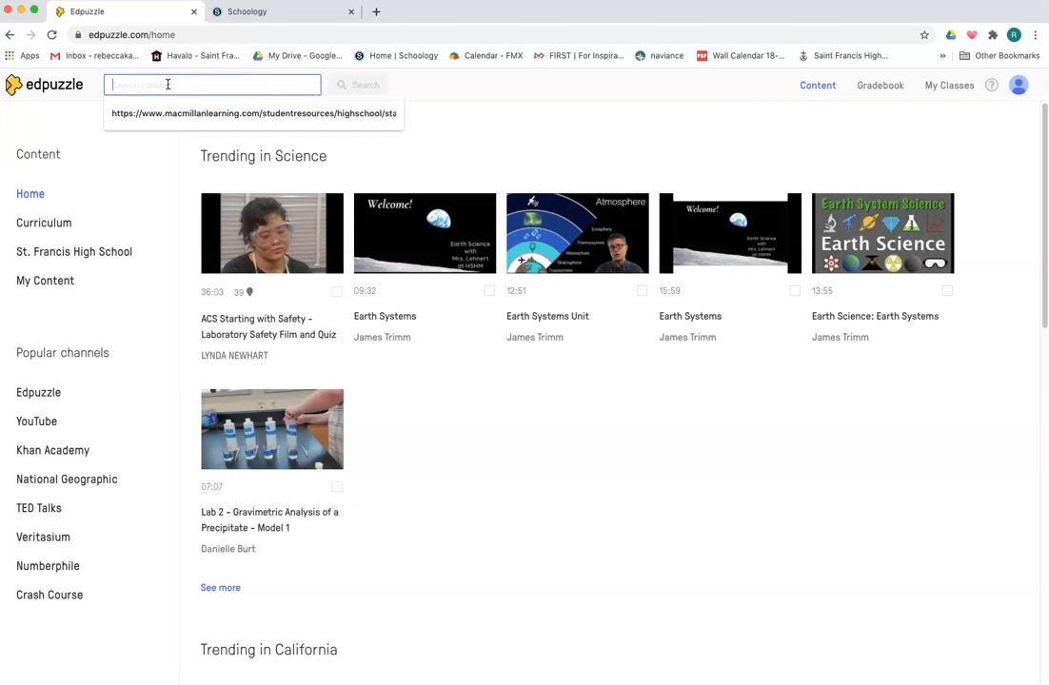
type("fracti")
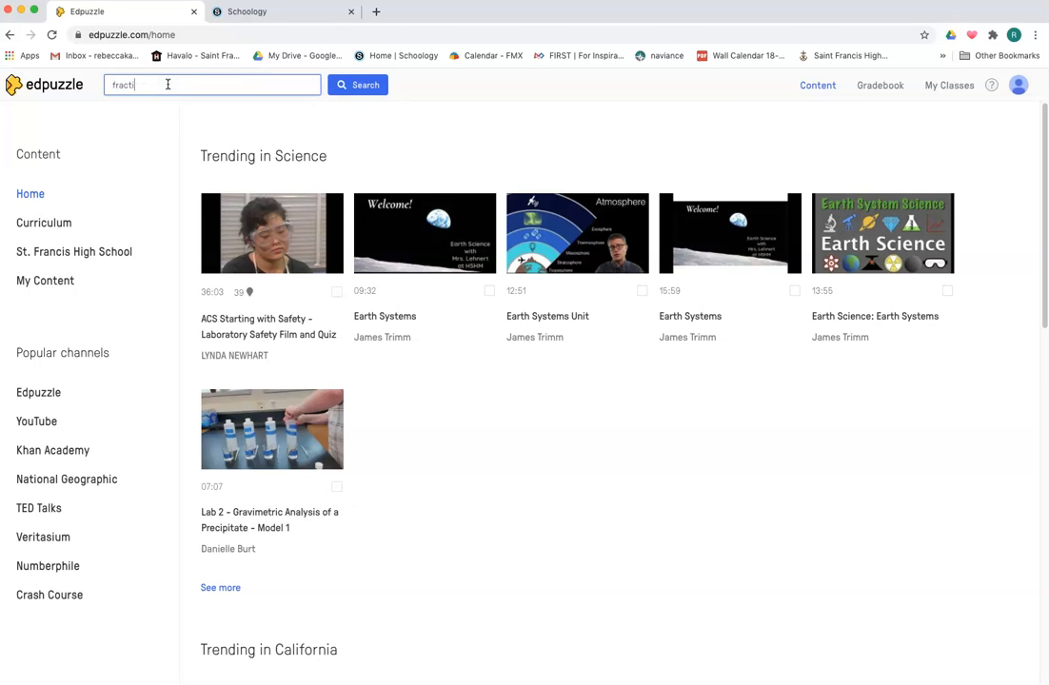
key("Return")
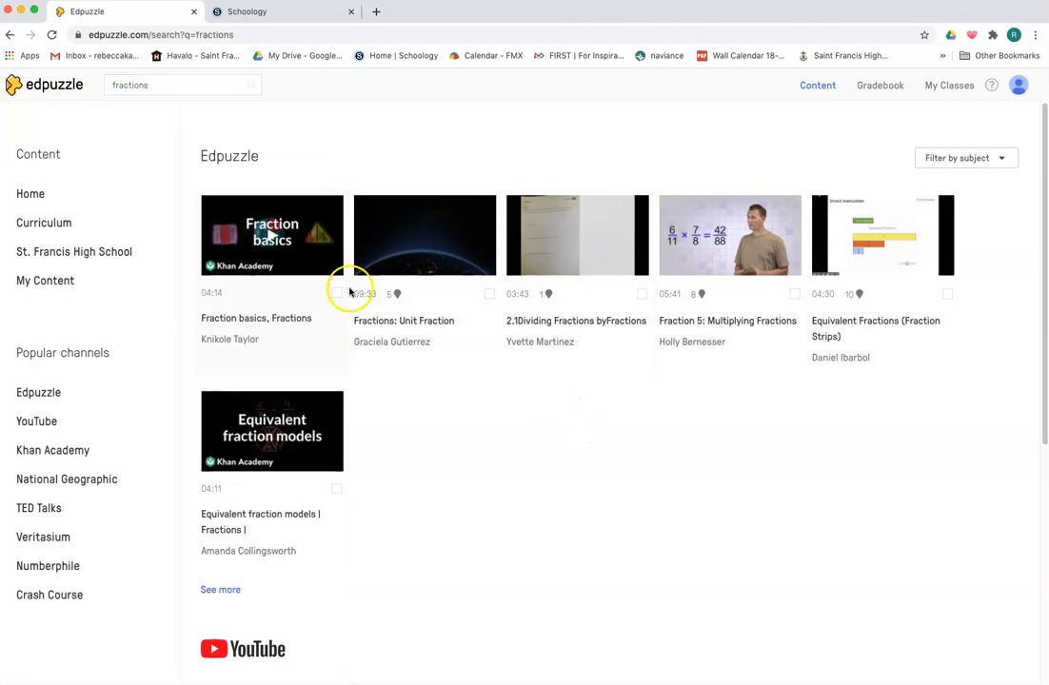
scroll(452, 414, "down", 3)
scroll(452, 414, "down", 3)
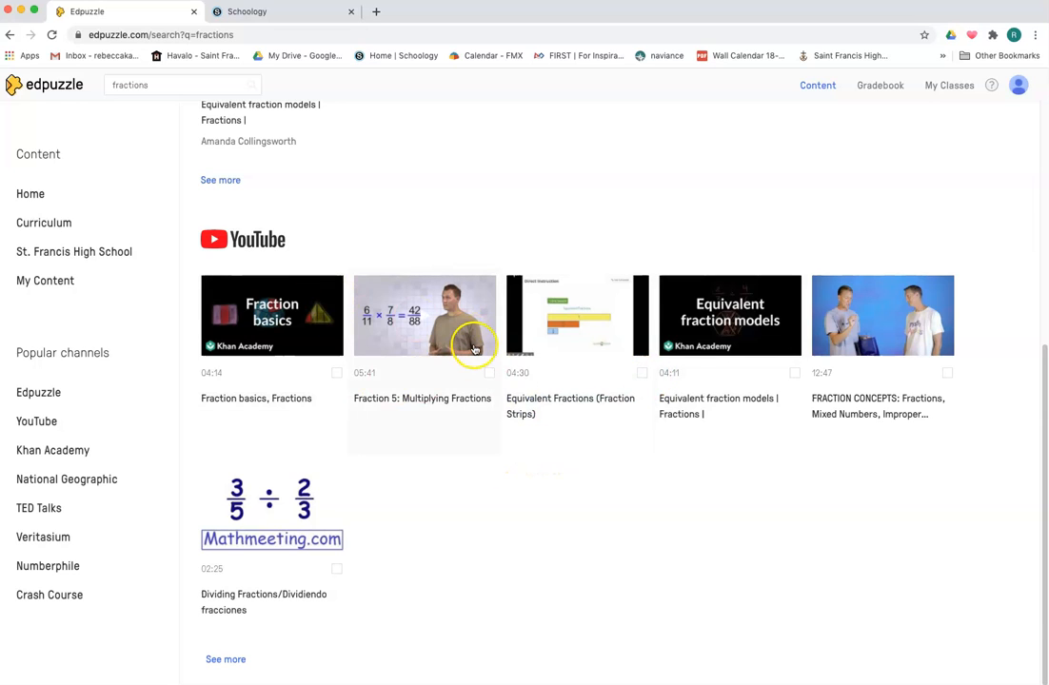
scroll(474, 349, "up", 5)
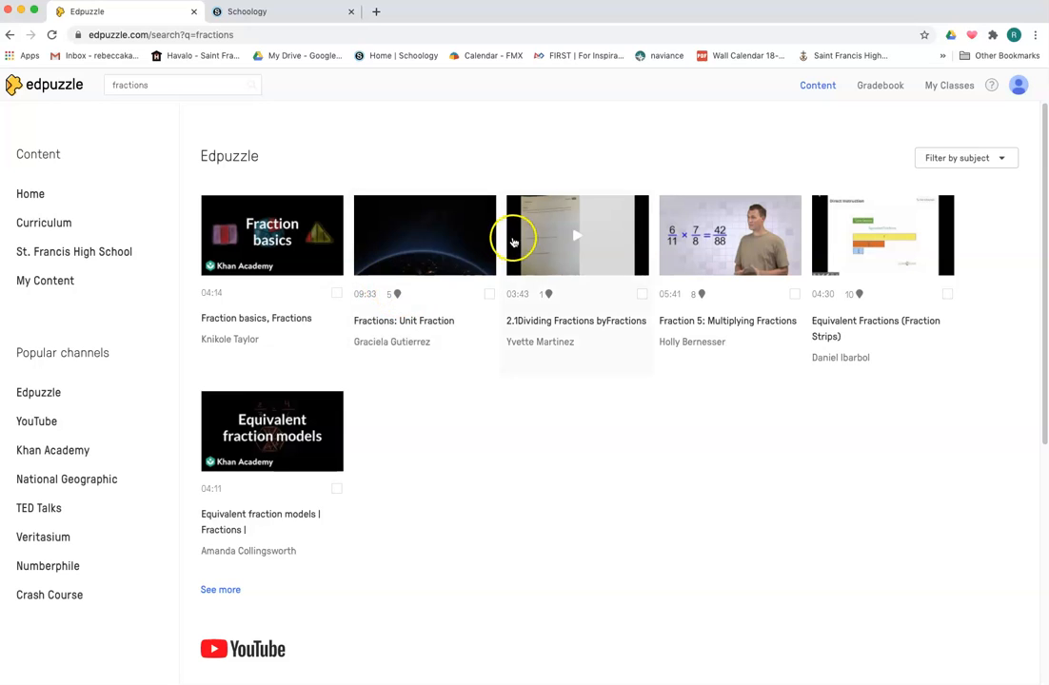
Copy the "Fractions: Unit Fraction" video to your content, review its Cut, Voiceover and Questions editors, and finish
left_click(480, 238)
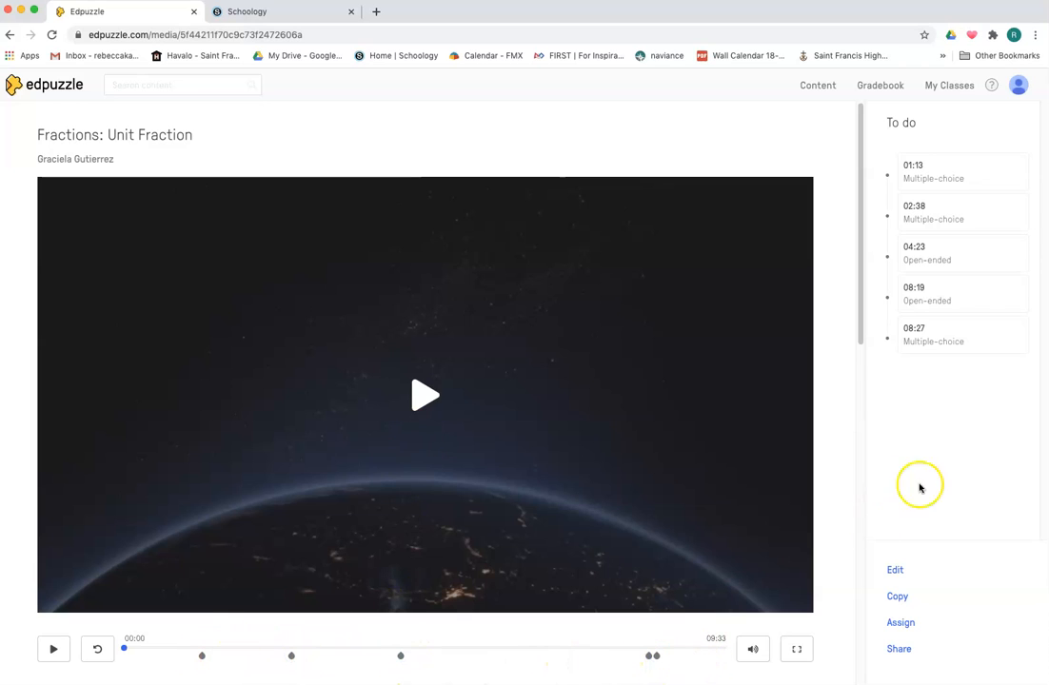
left_click(899, 571)
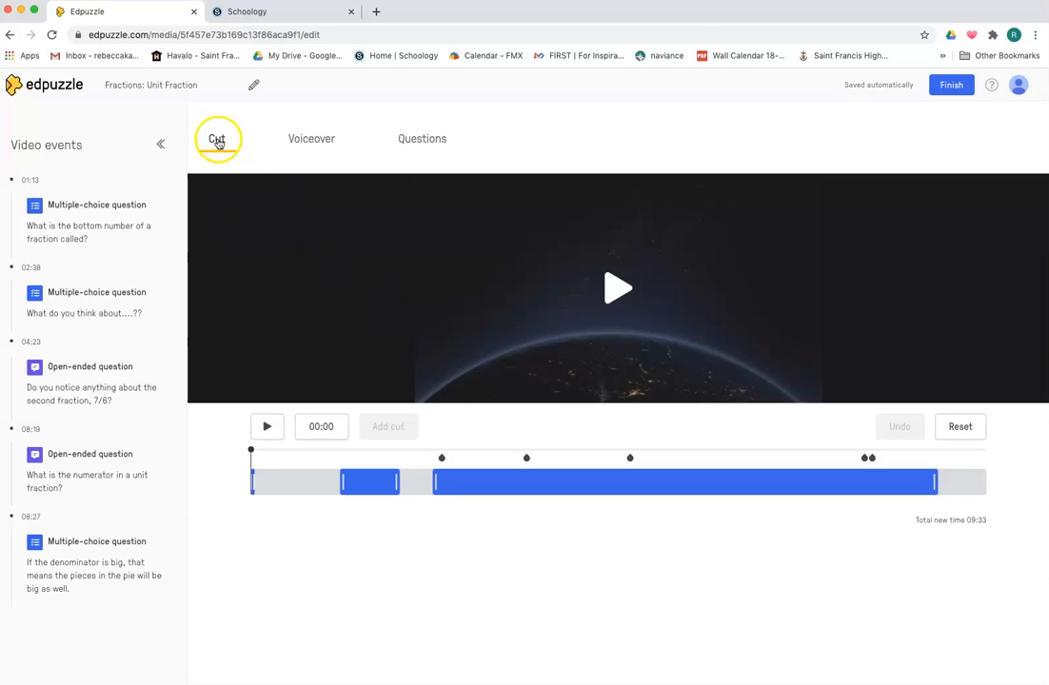
left_click(312, 136)
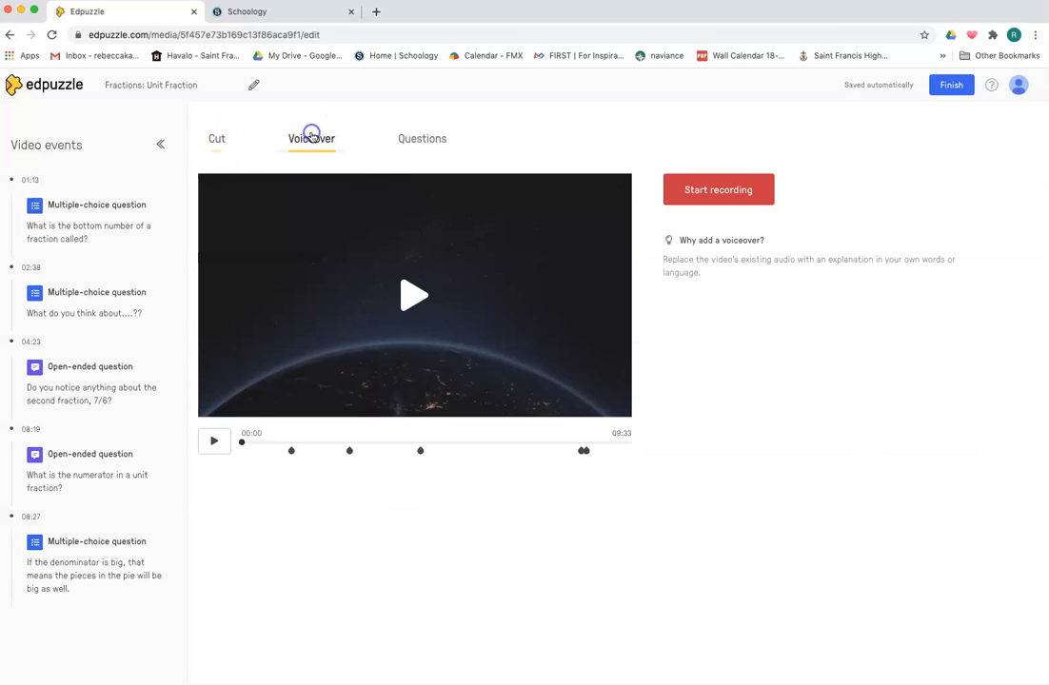
left_click(430, 139)
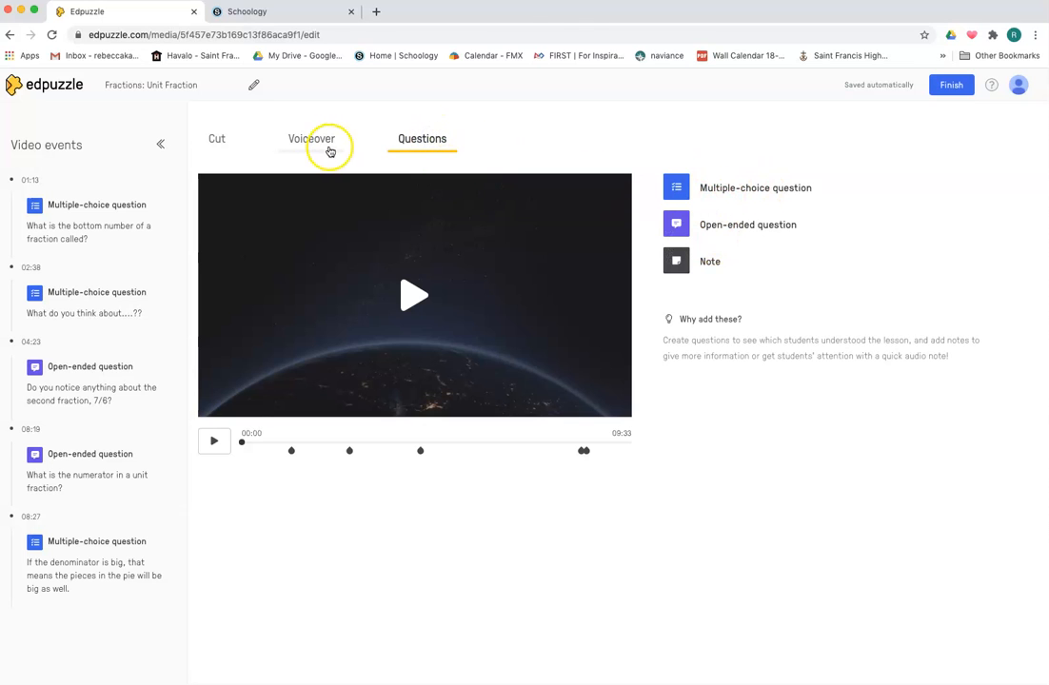
left_click(952, 85)
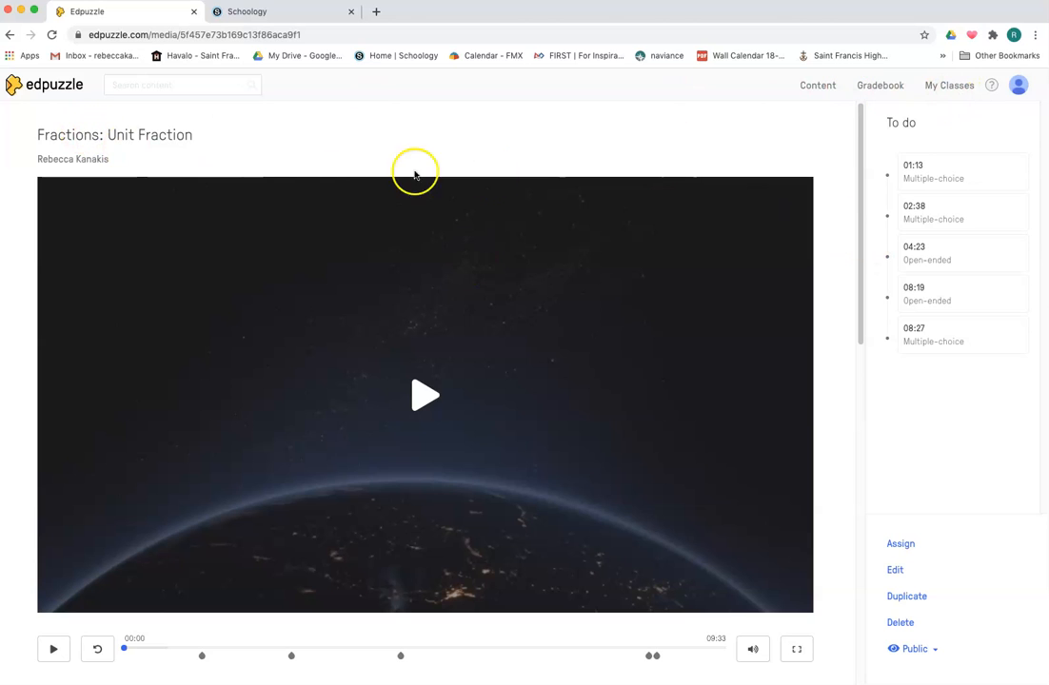
Return to the fractions search results and browse the YouTube channel's videos
left_click(10, 36)
left_click(11, 36)
left_click(11, 36)
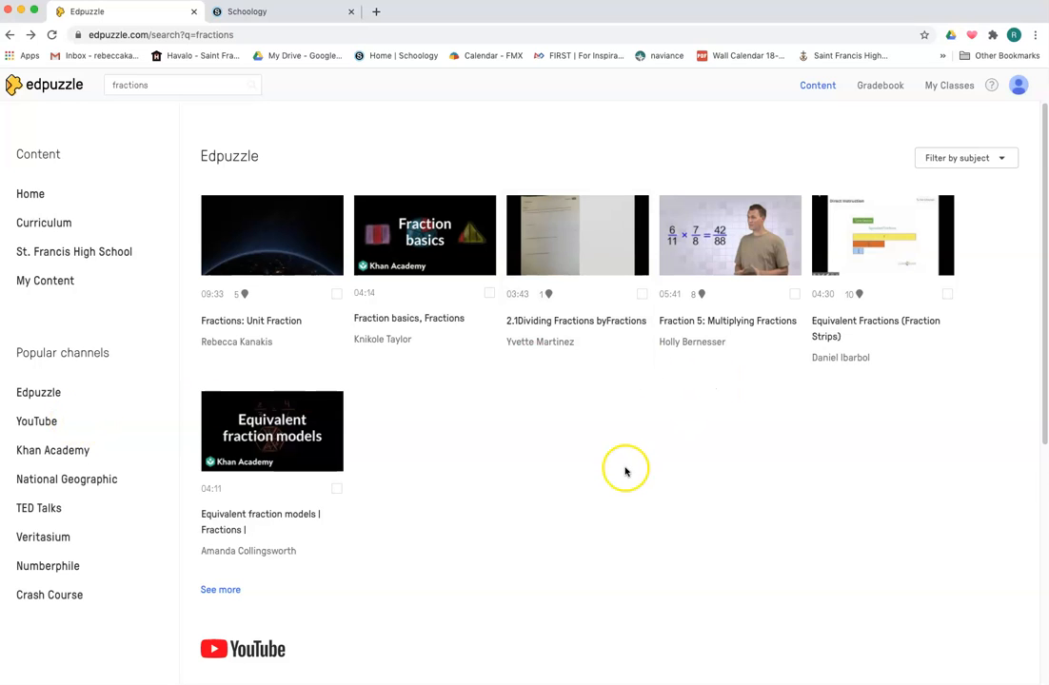
left_click(47, 422)
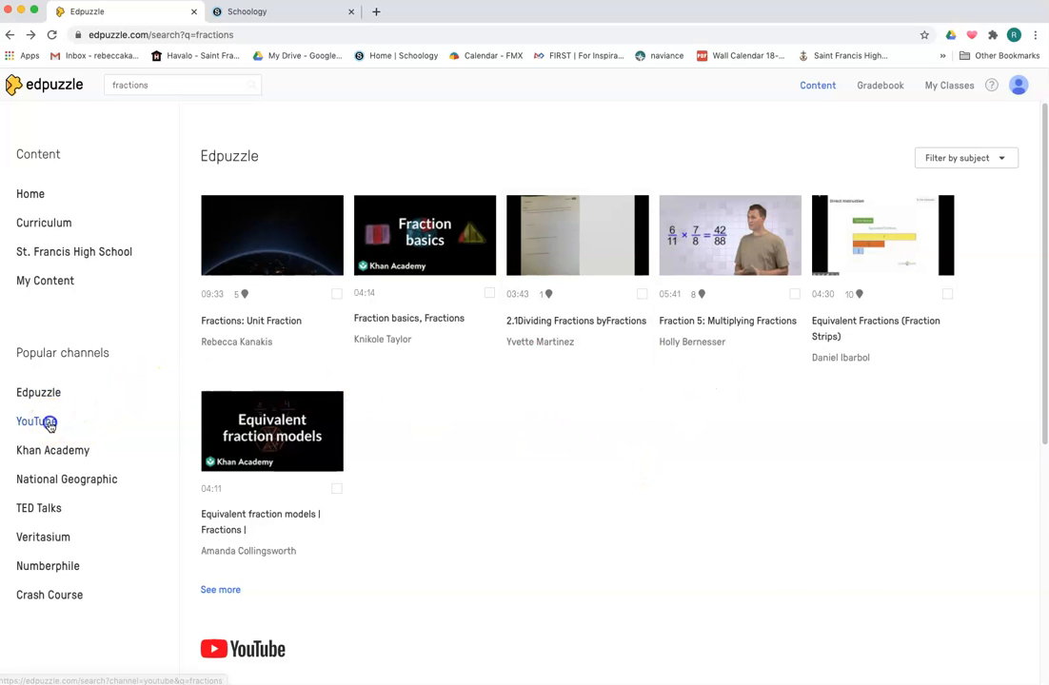
left_click_drag(362, 156, 316, 155)
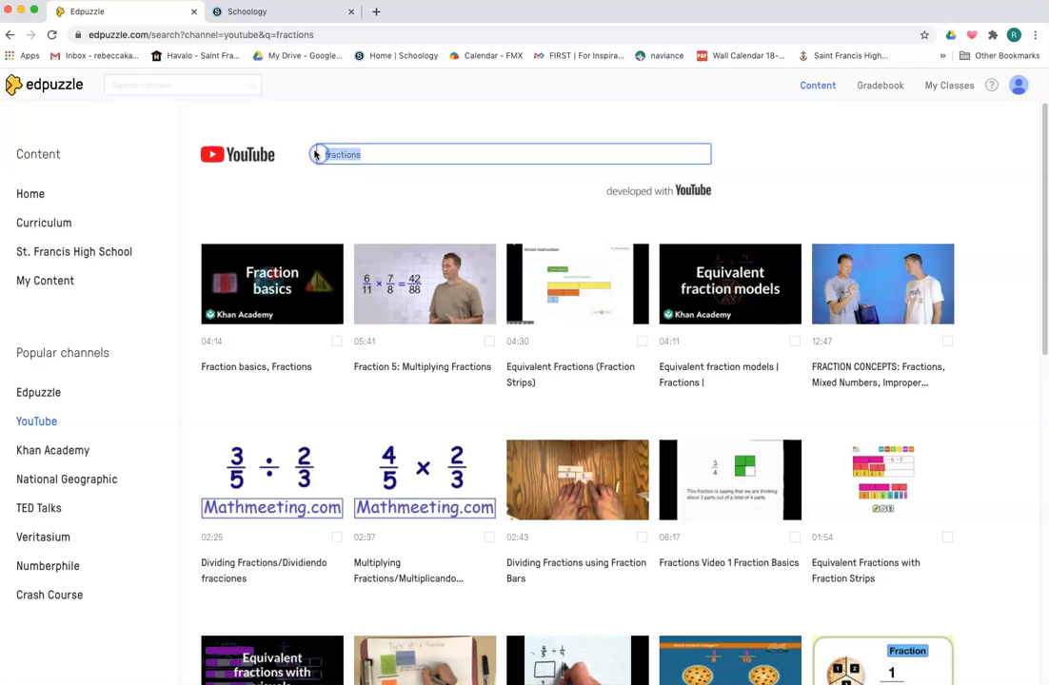
key("Return")
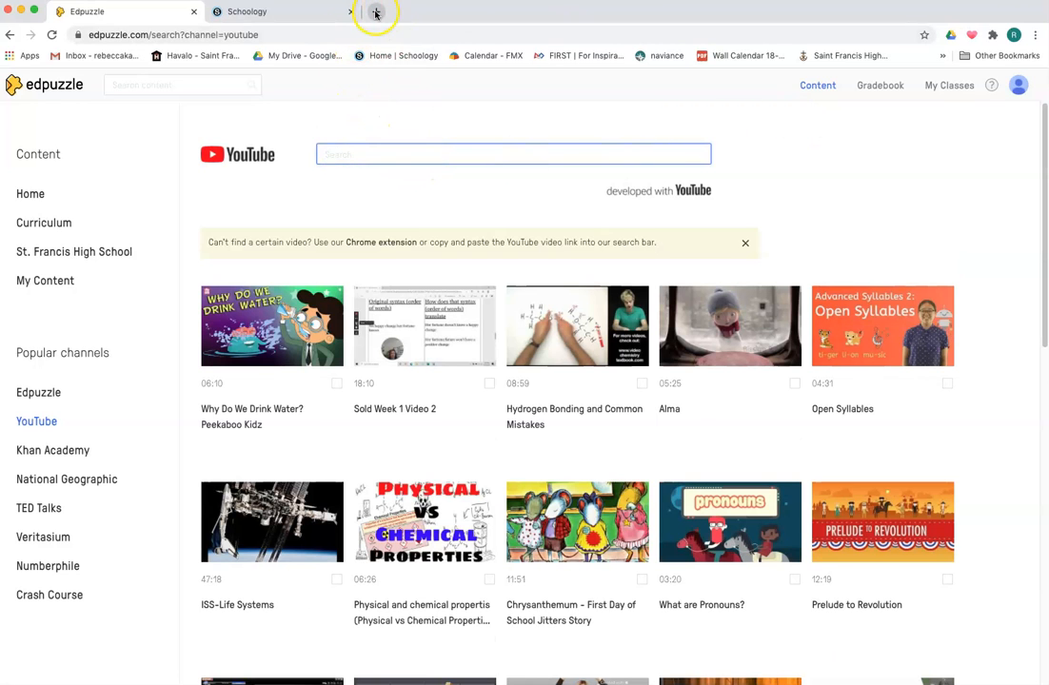
left_click(375, 156)
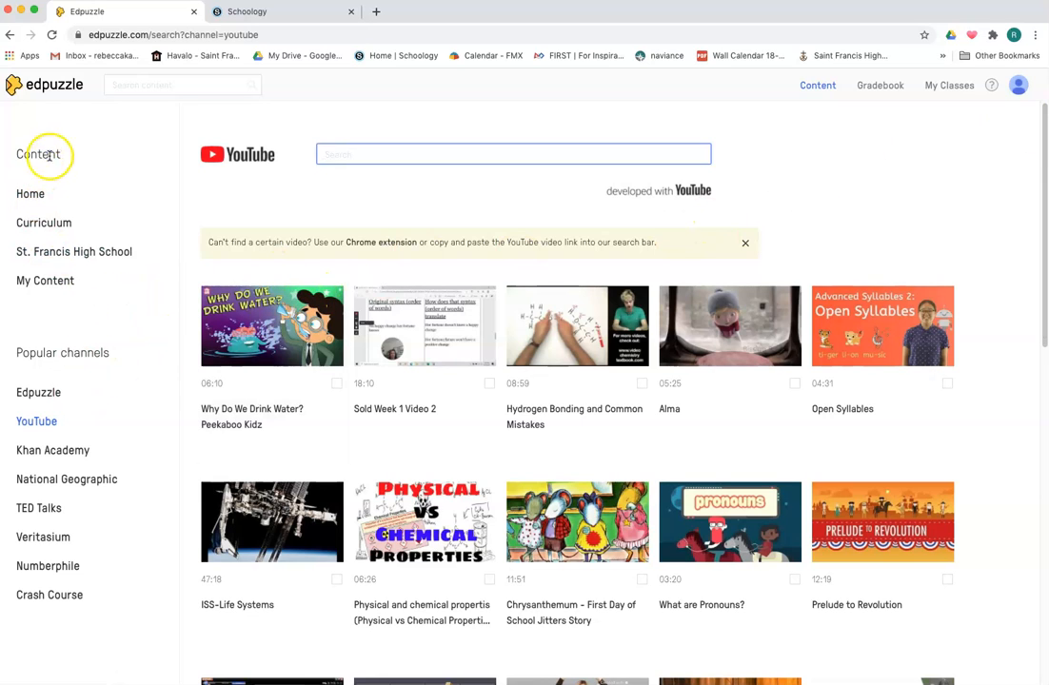
Open My Content and review the Add Content options
left_click(32, 195)
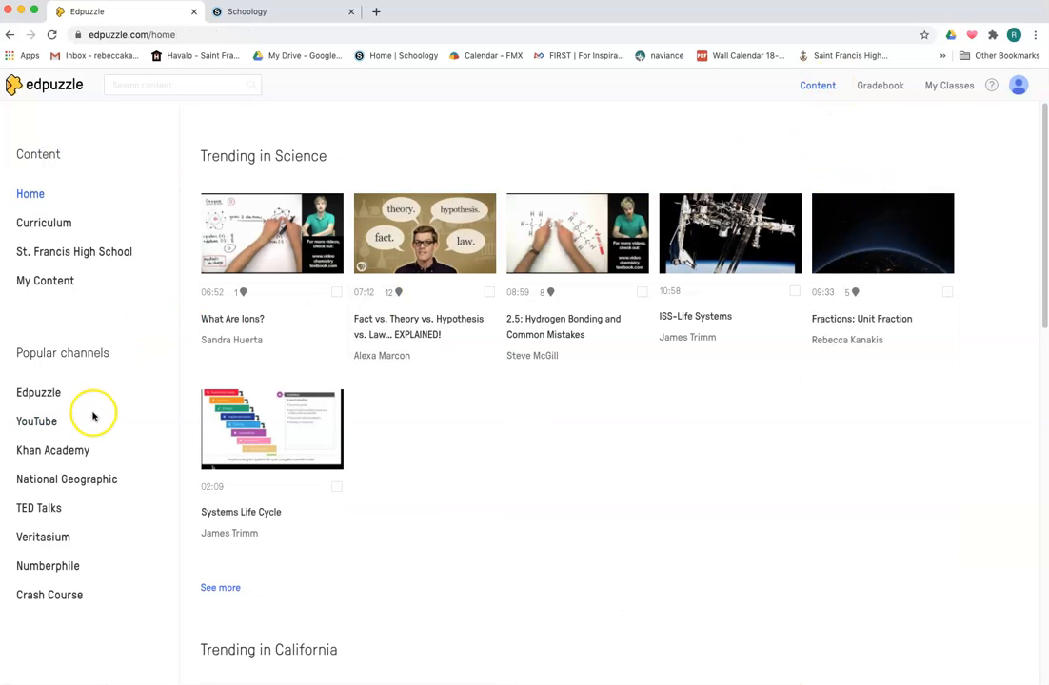
left_click(55, 281)
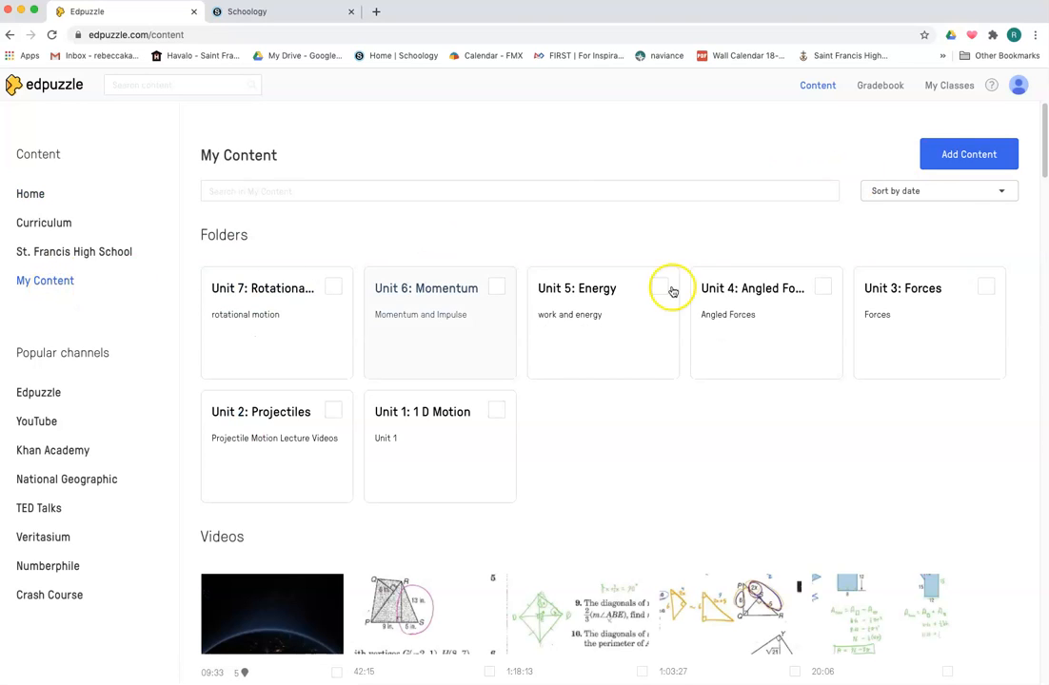
left_click(976, 154)
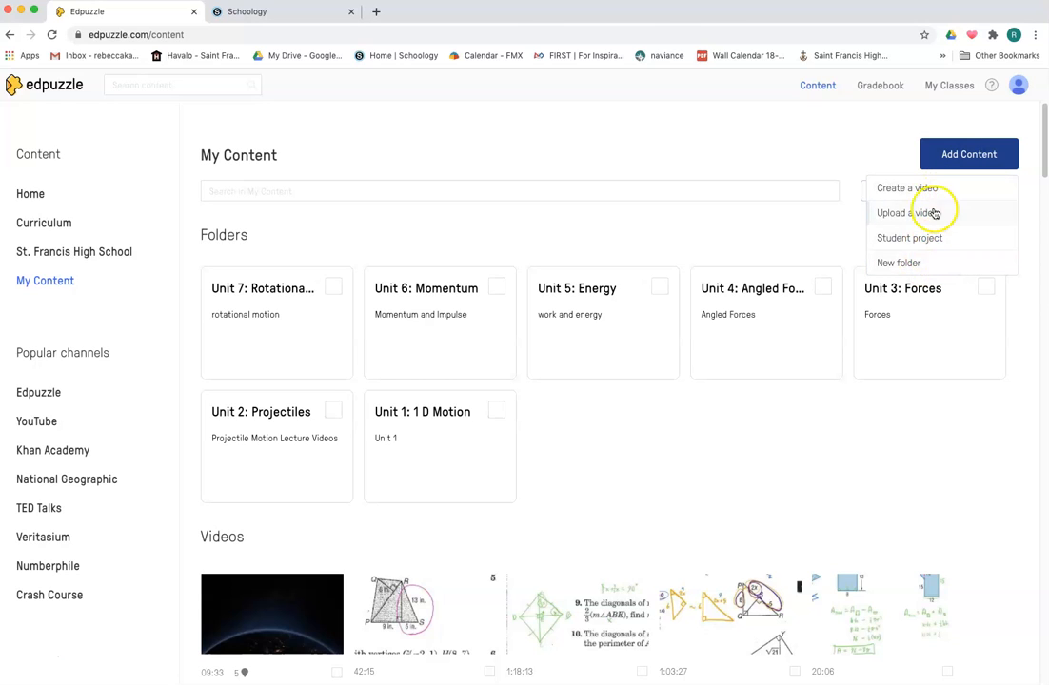
left_click(813, 462)
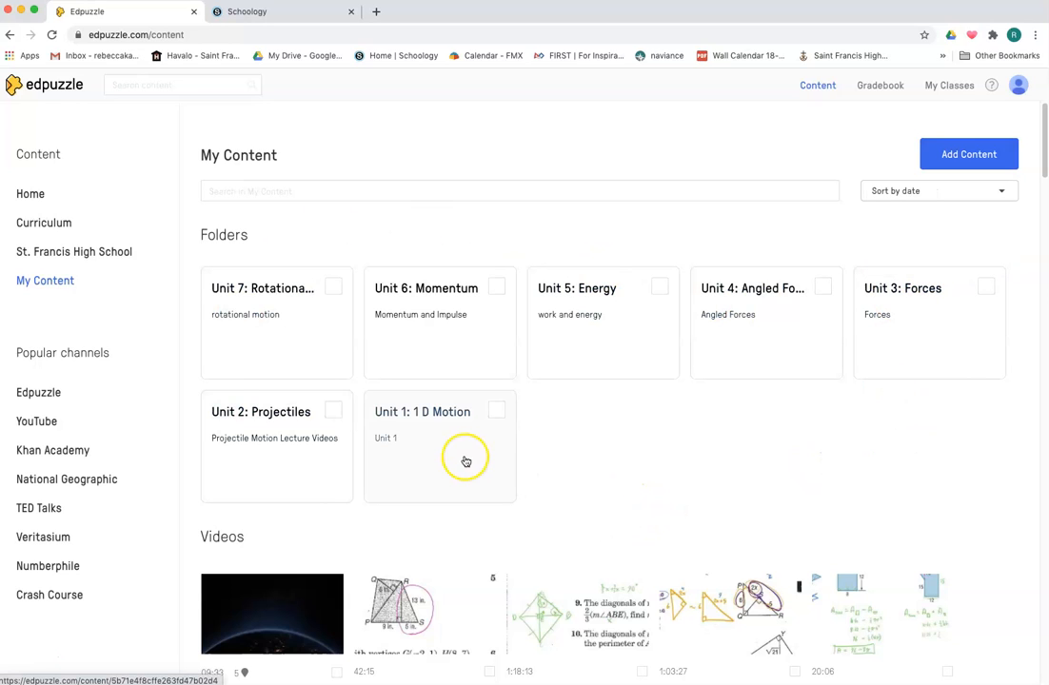
Open the Unit 1: 1 D Motion folder in My Content and open the "video 2 Acc part 1" video
left_click(443, 419)
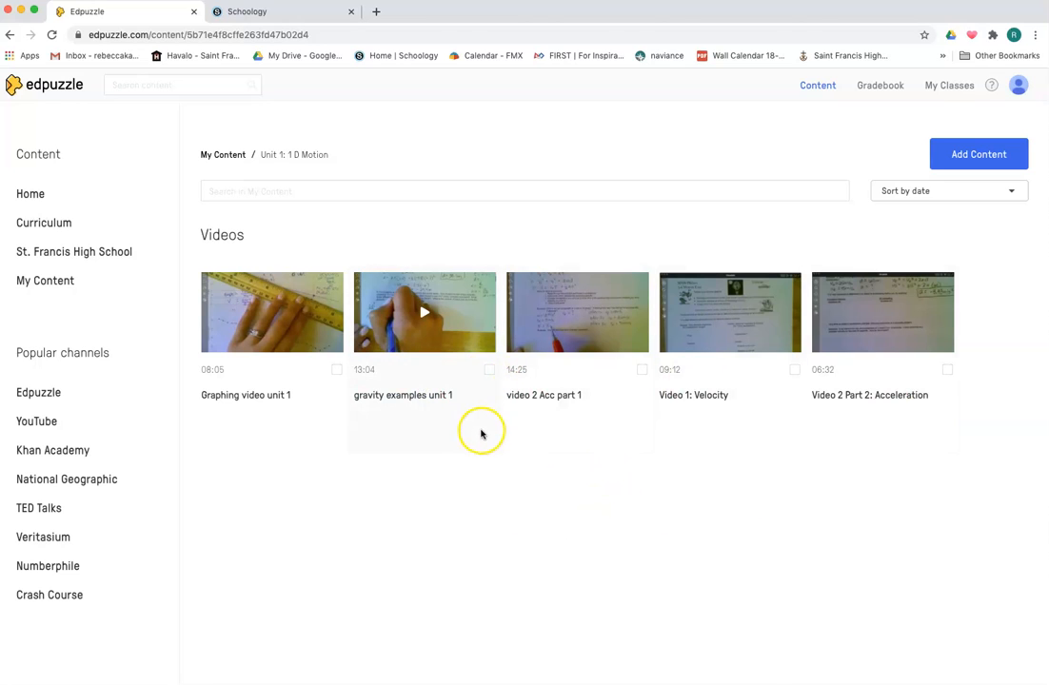
left_click(641, 371)
left_click(610, 307)
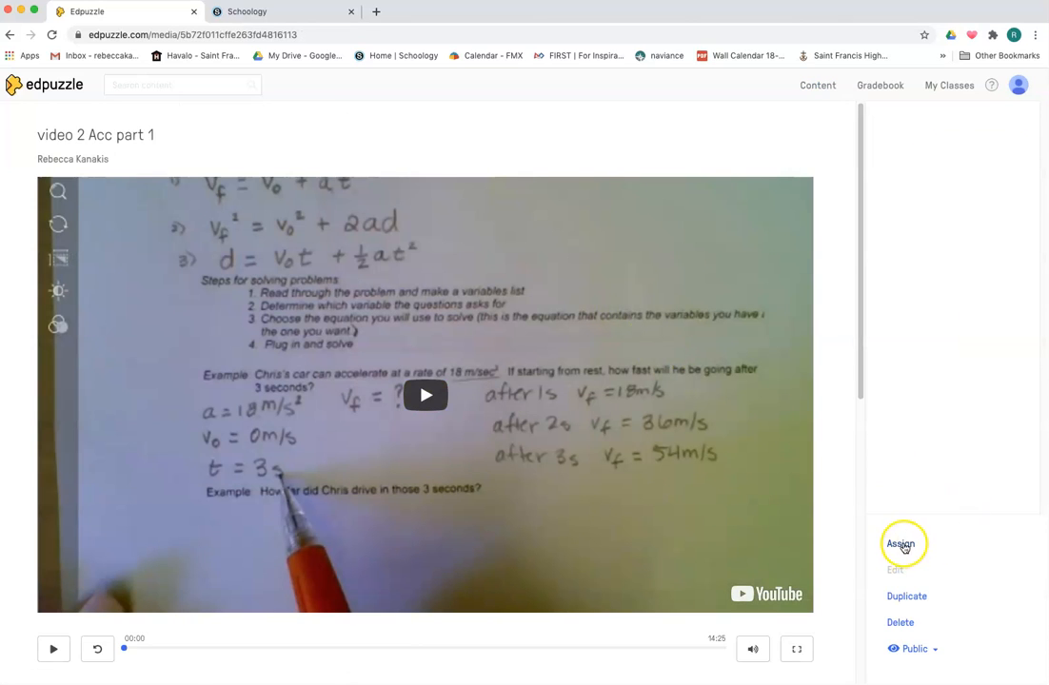
Start assigning the video and select the Period 2 CP class
left_click(900, 545)
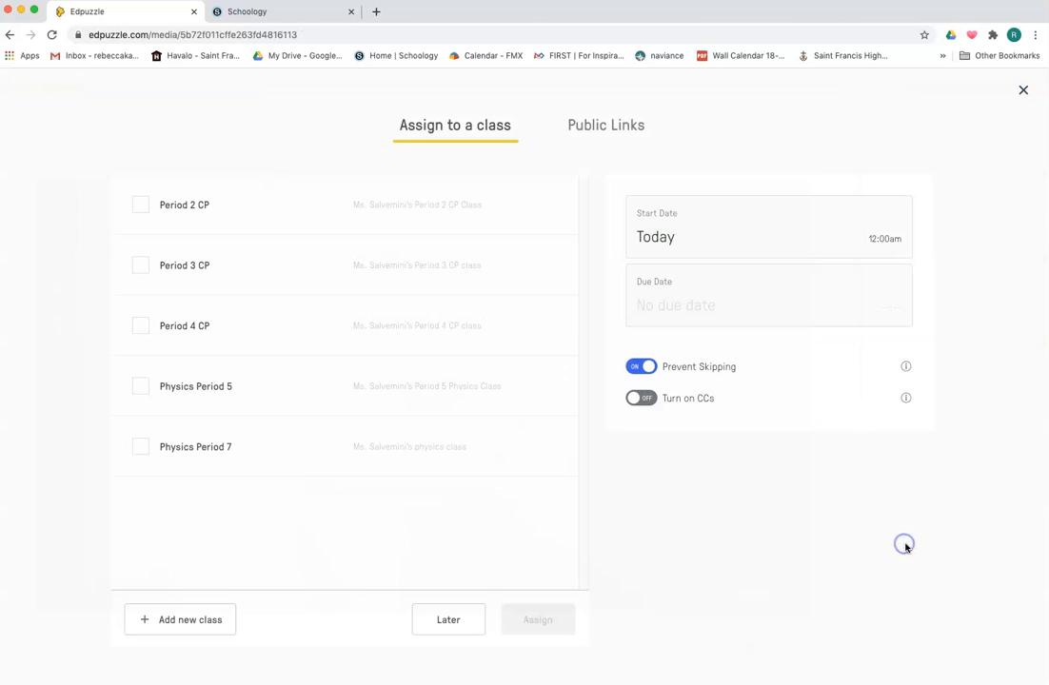
left_click(140, 204)
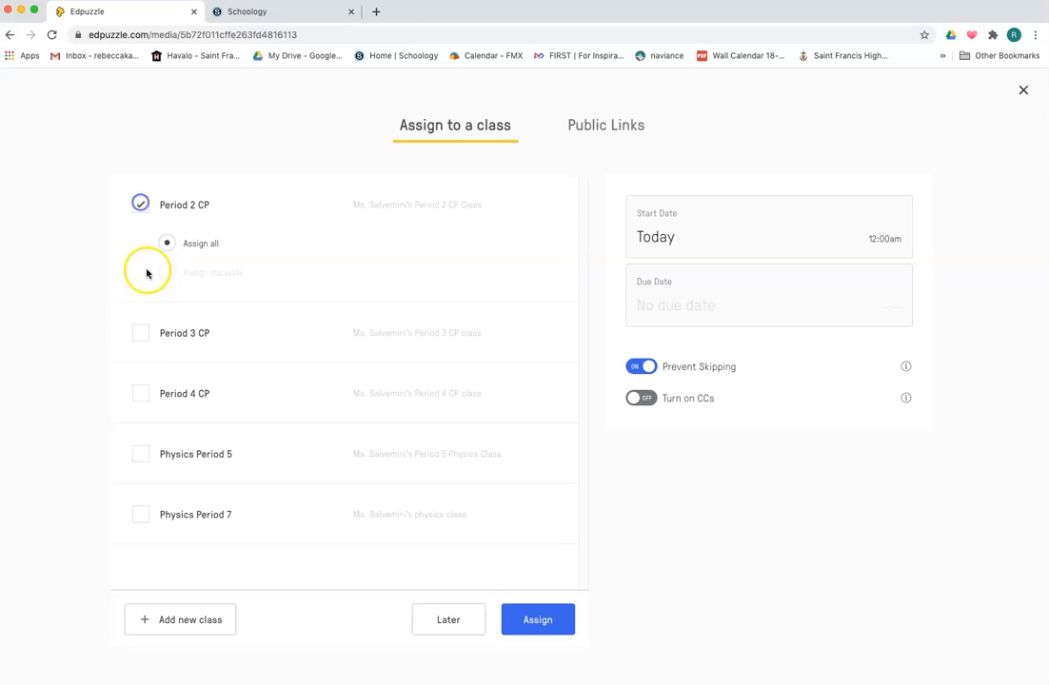
left_click(141, 338)
left_click(141, 338)
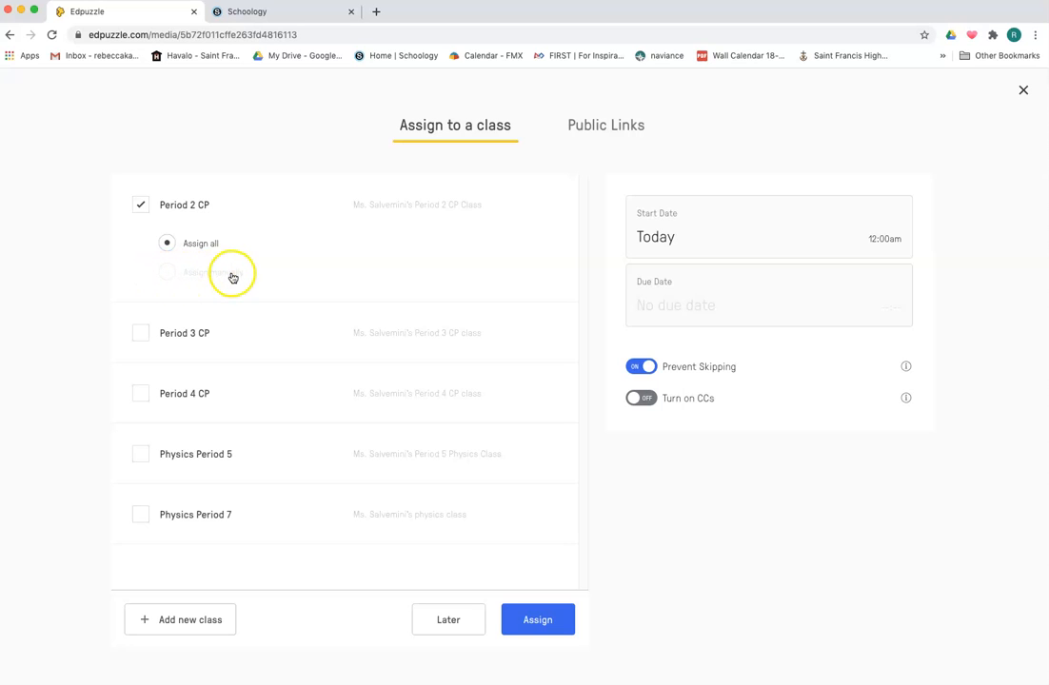
Set the assignment's due date to Aug. 27th at 11:59 pm and save it
left_click(705, 234)
left_click(762, 238)
left_click(746, 293)
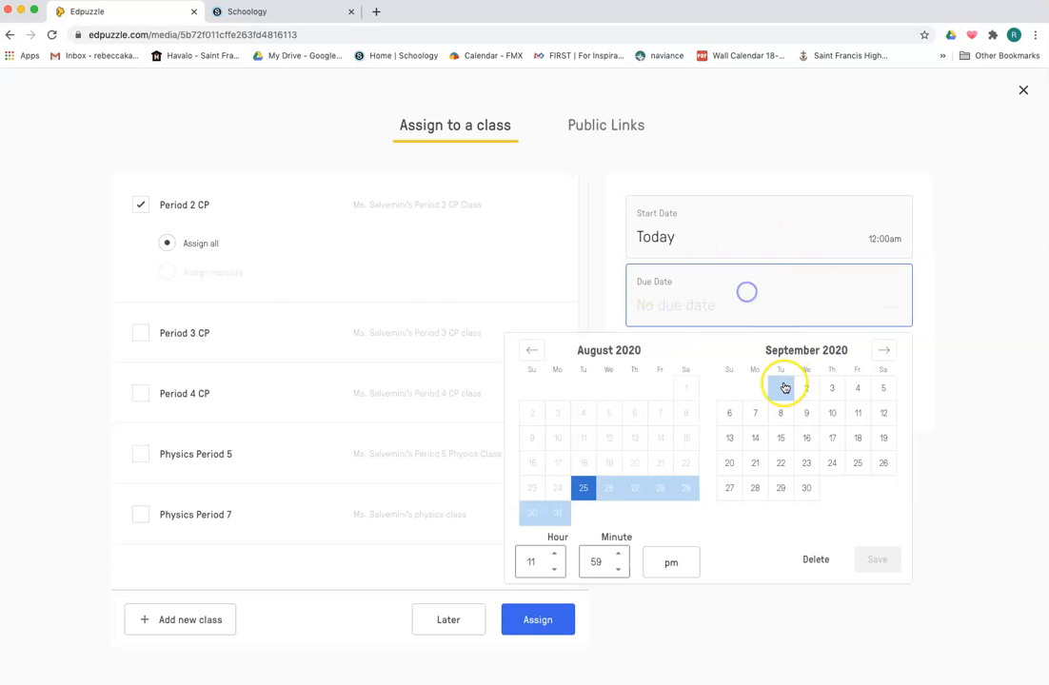
left_click(634, 487)
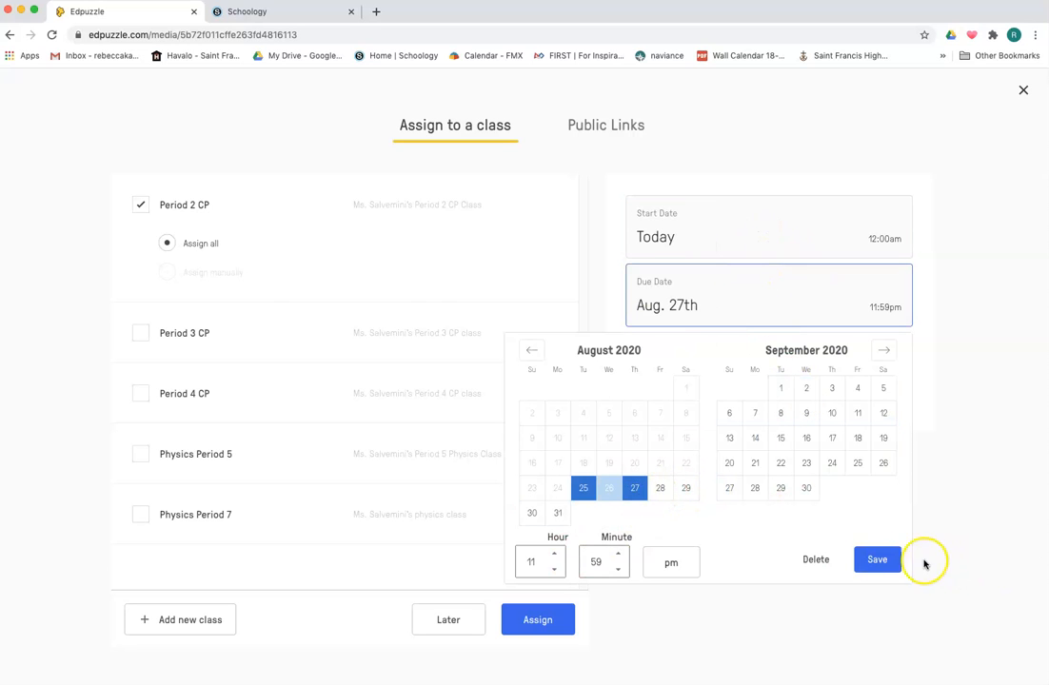
left_click(877, 559)
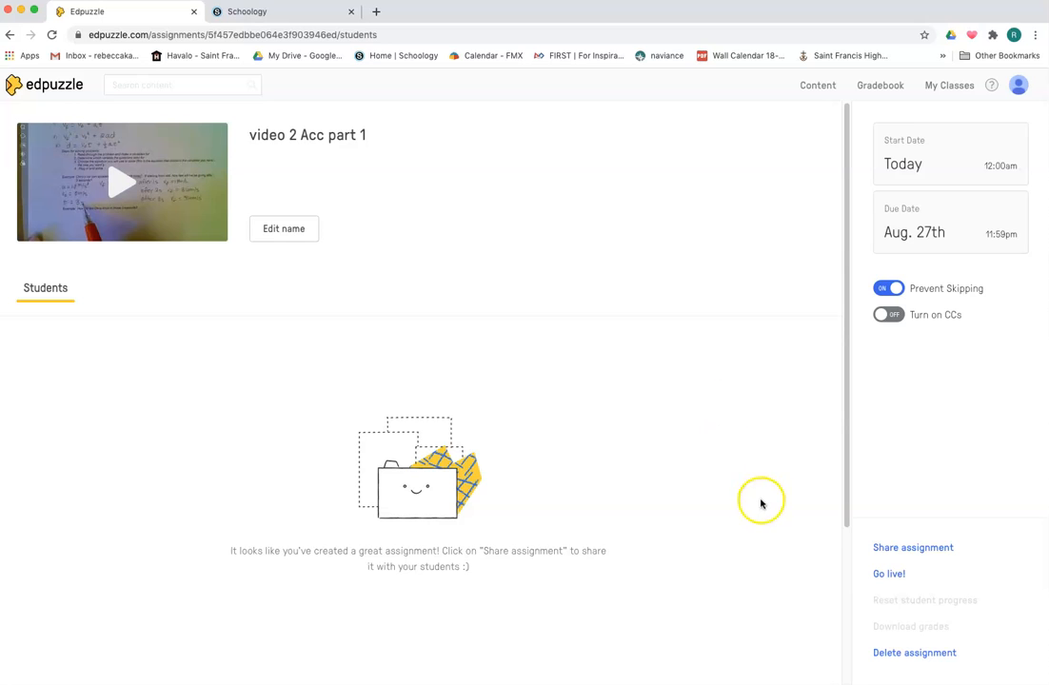
In Schoology, open the HW Day 4 item in Virtual Physics > Unit 2: Linear Motion > Day 4 for editing
left_click(283, 14)
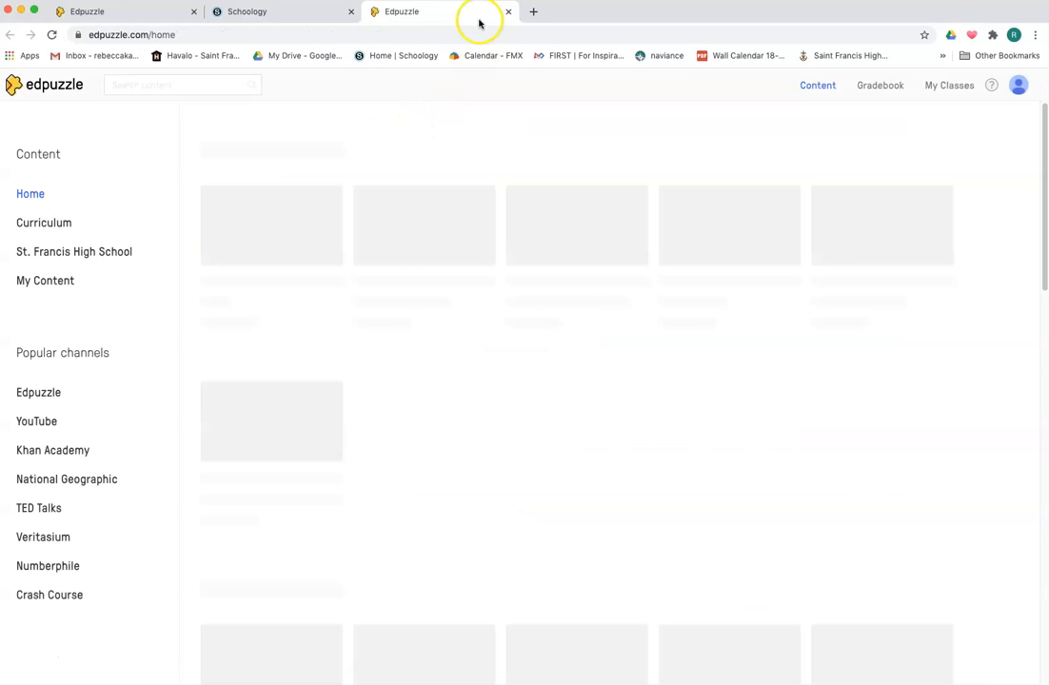
left_click(508, 11)
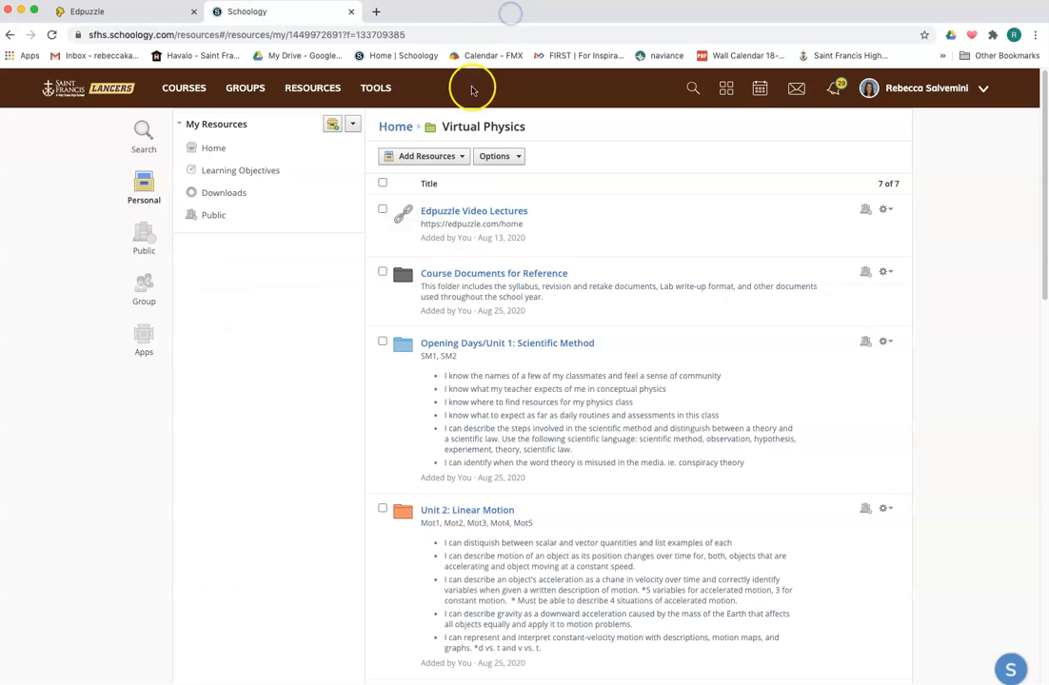
left_click(485, 513)
left_click(435, 303)
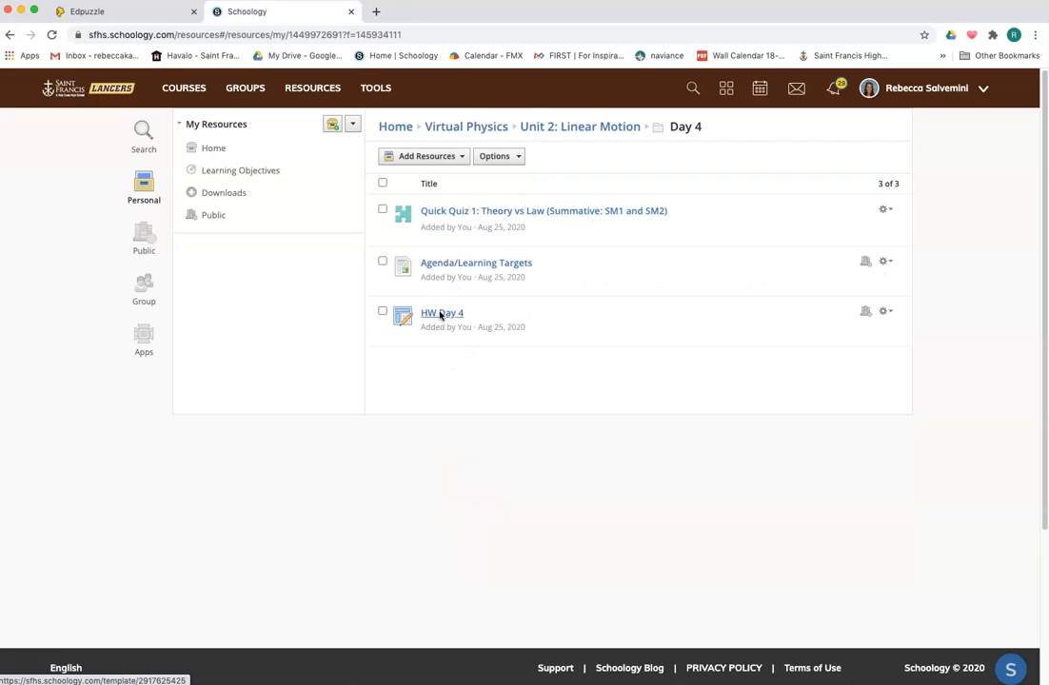
left_click(883, 311)
left_click(880, 332)
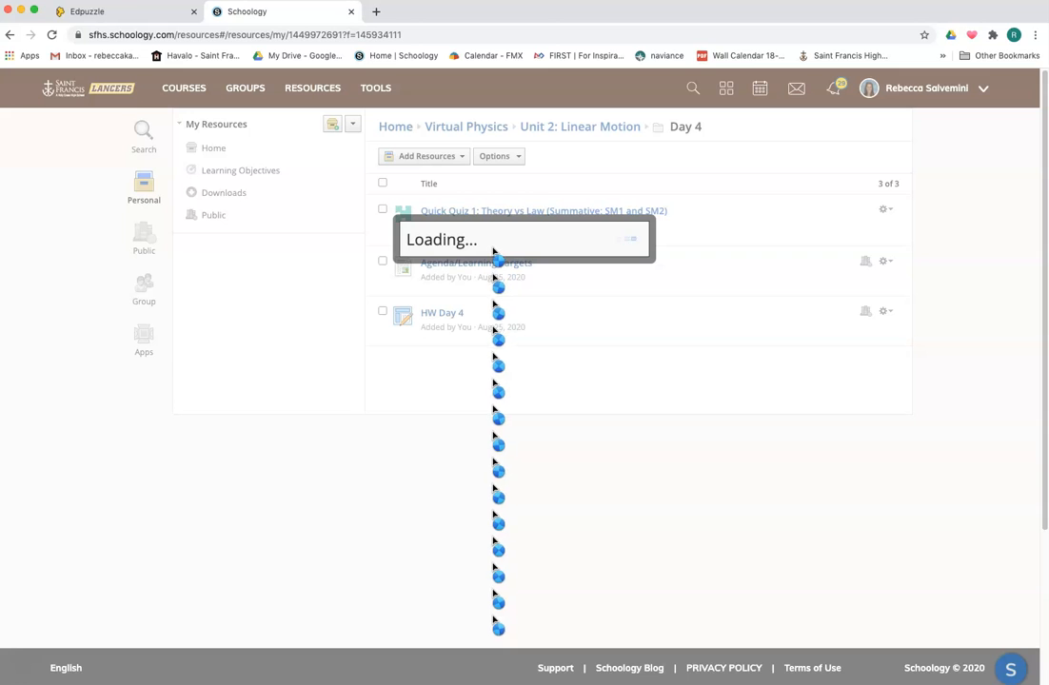
In Edpuzzle, open the assignment's share options and copy the assignment link
left_click(120, 13)
left_click(928, 549)
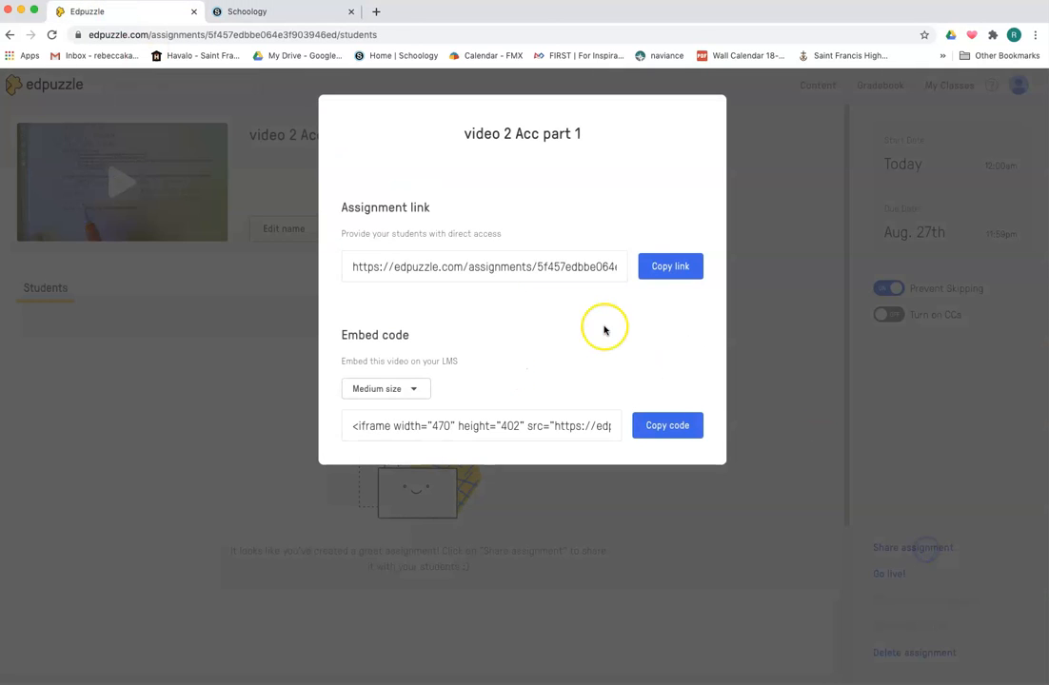
left_click(669, 271)
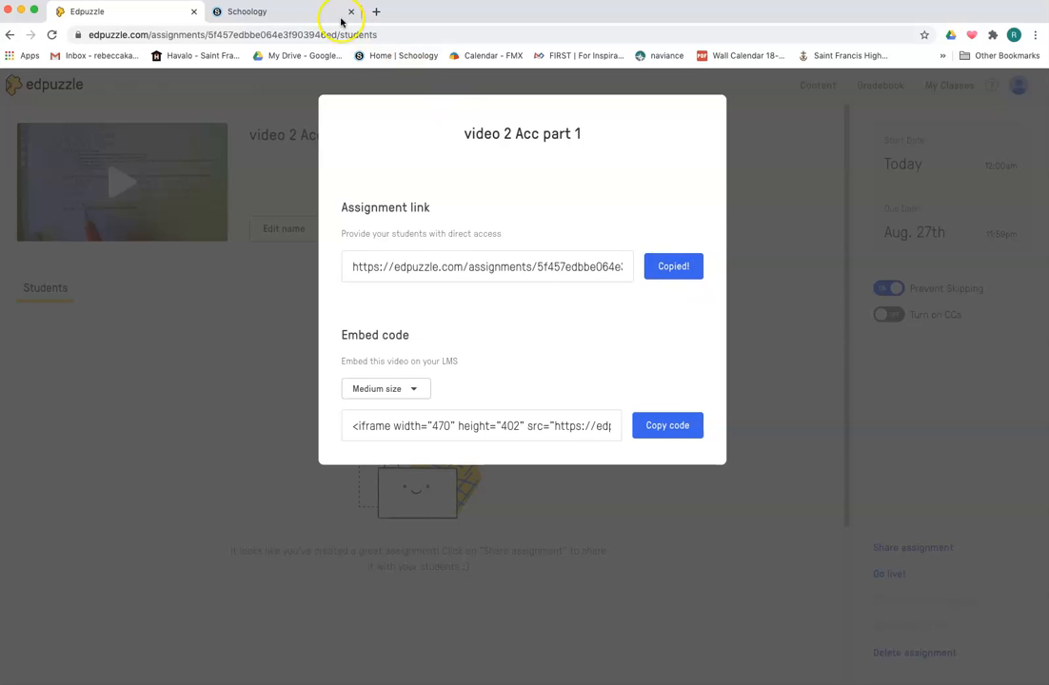
Attach the copied Edpuzzle assignment link to the HW Day 4 description with the title "Video 1:"
left_click(291, 15)
left_click(350, 379)
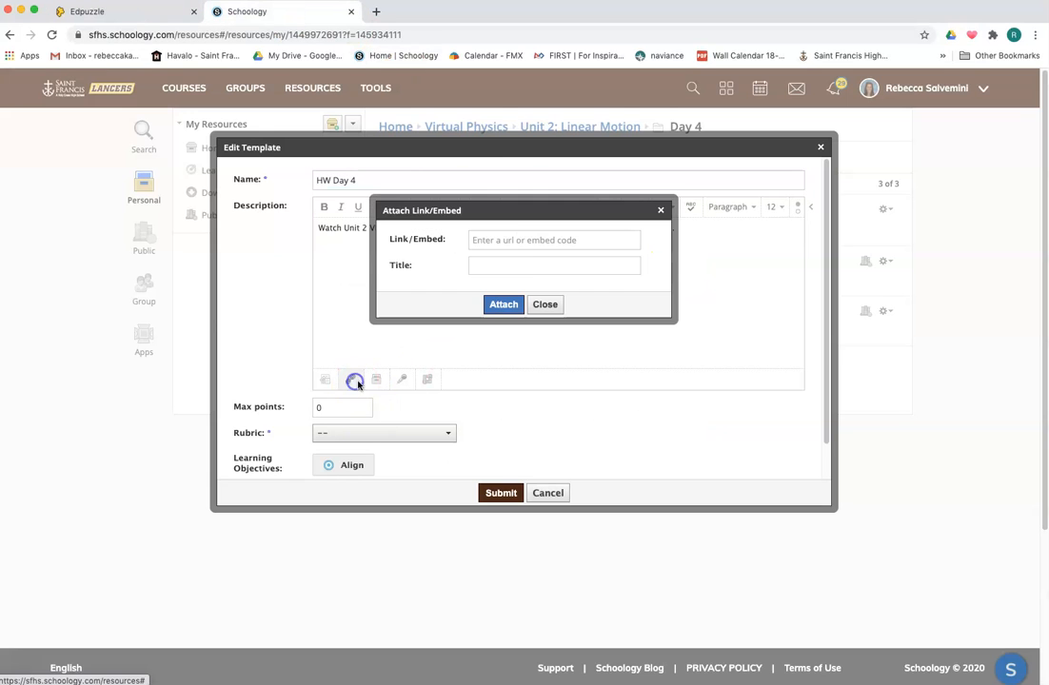
right_click(508, 239)
left_click(529, 325)
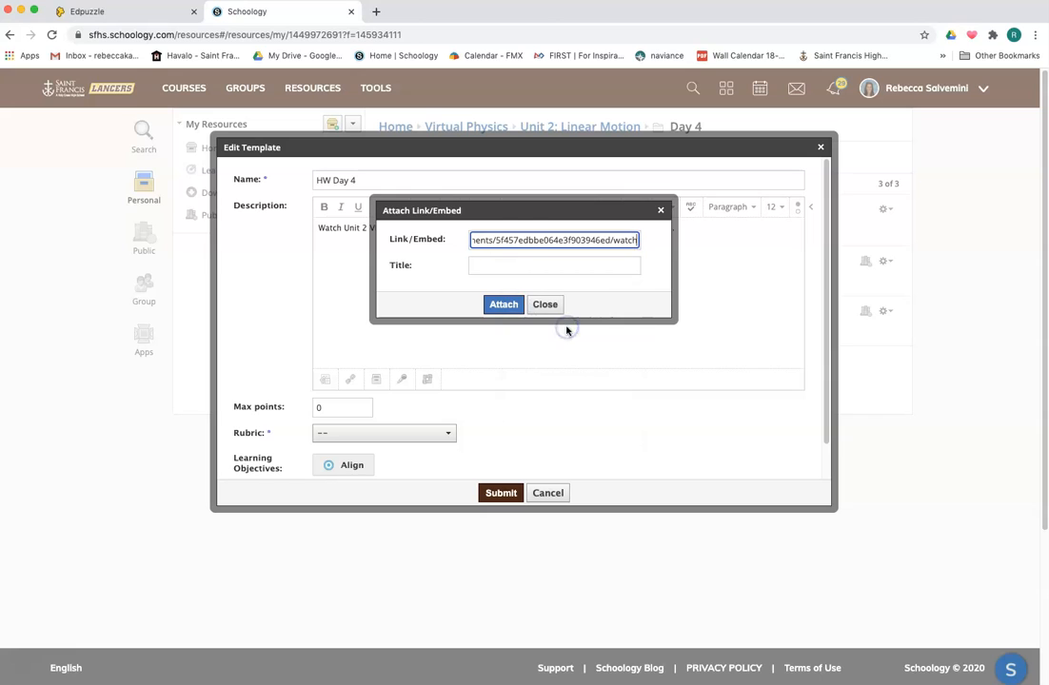
left_click(514, 269)
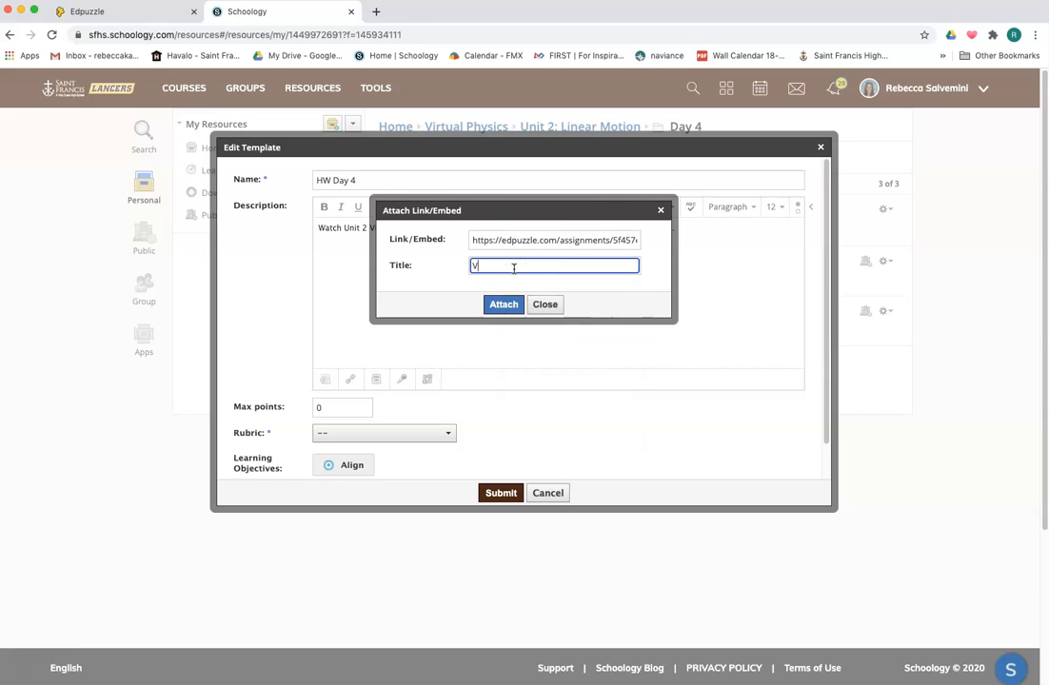
left_click(502, 307)
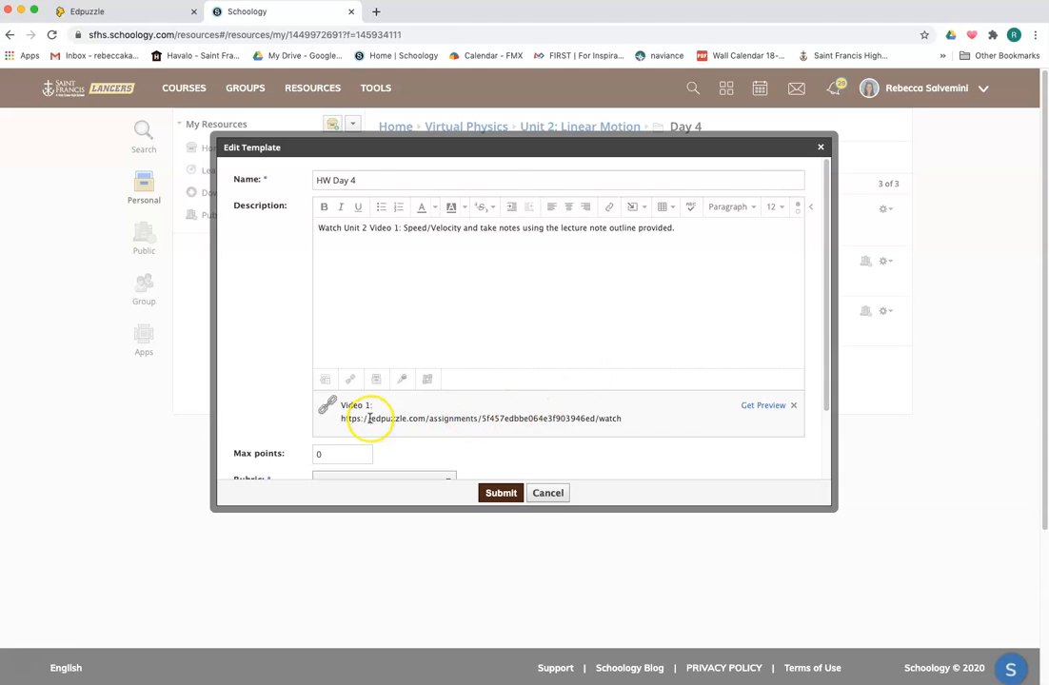
Remove the attached link and submit the HW Day 4 template
left_click(794, 407)
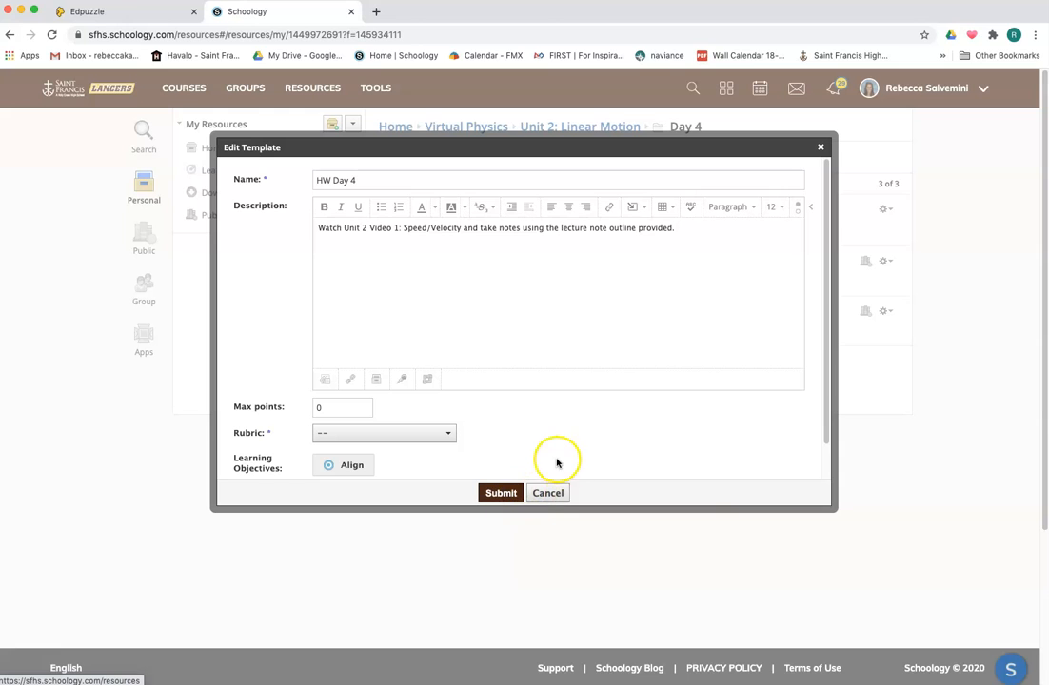
left_click(501, 493)
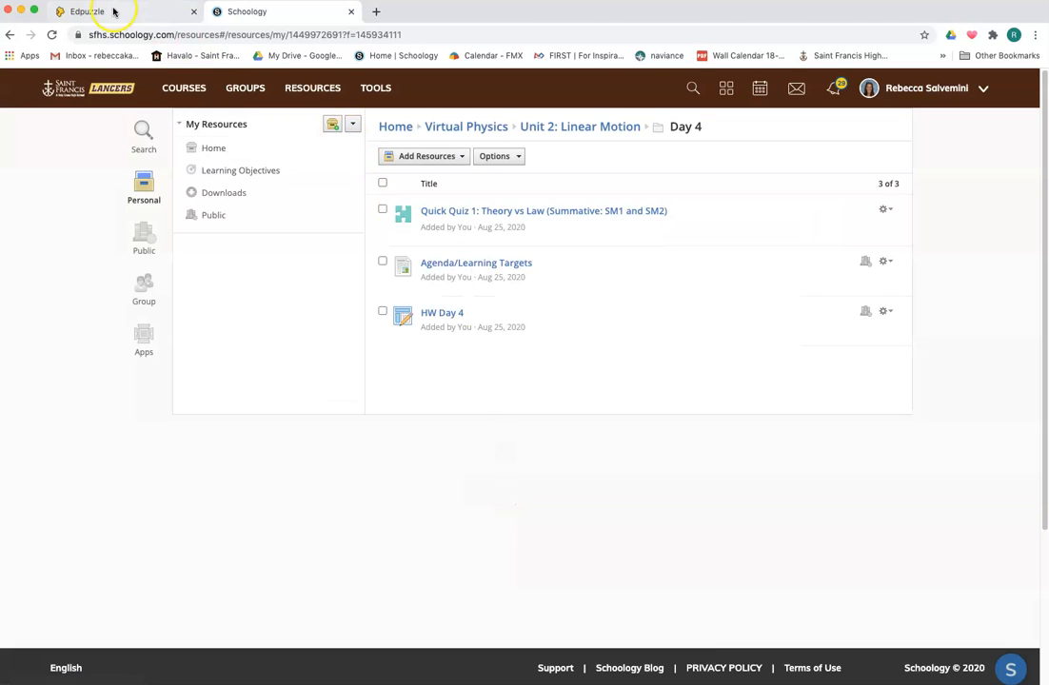
Return in Edpuzzle to the Unit 1: 1 D Motion folder
left_click(113, 12)
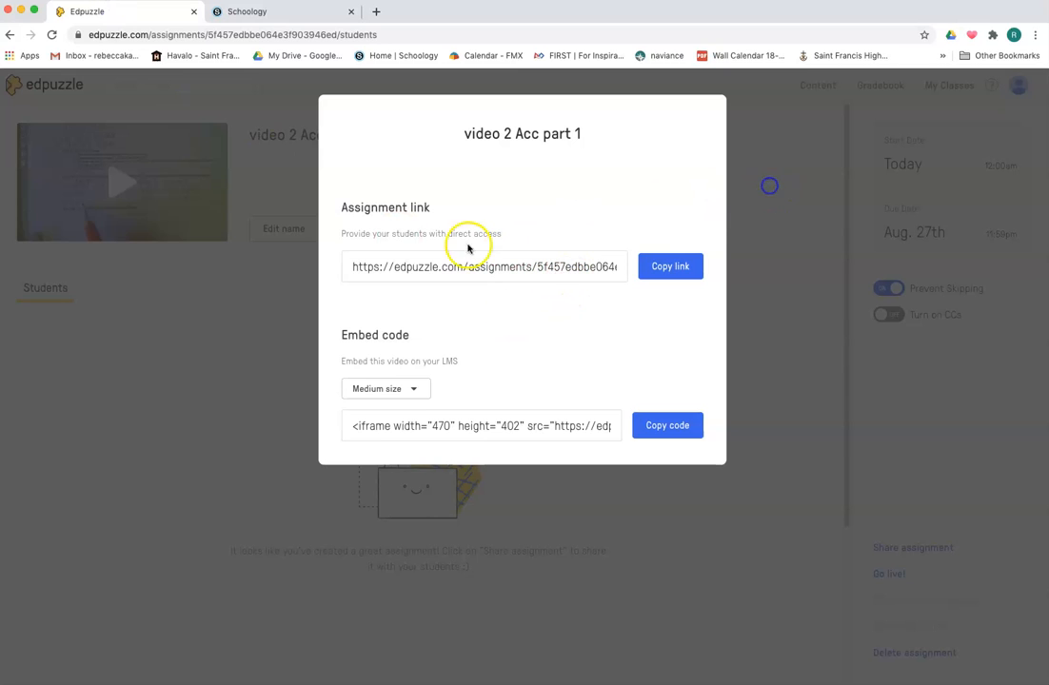
left_click(11, 35)
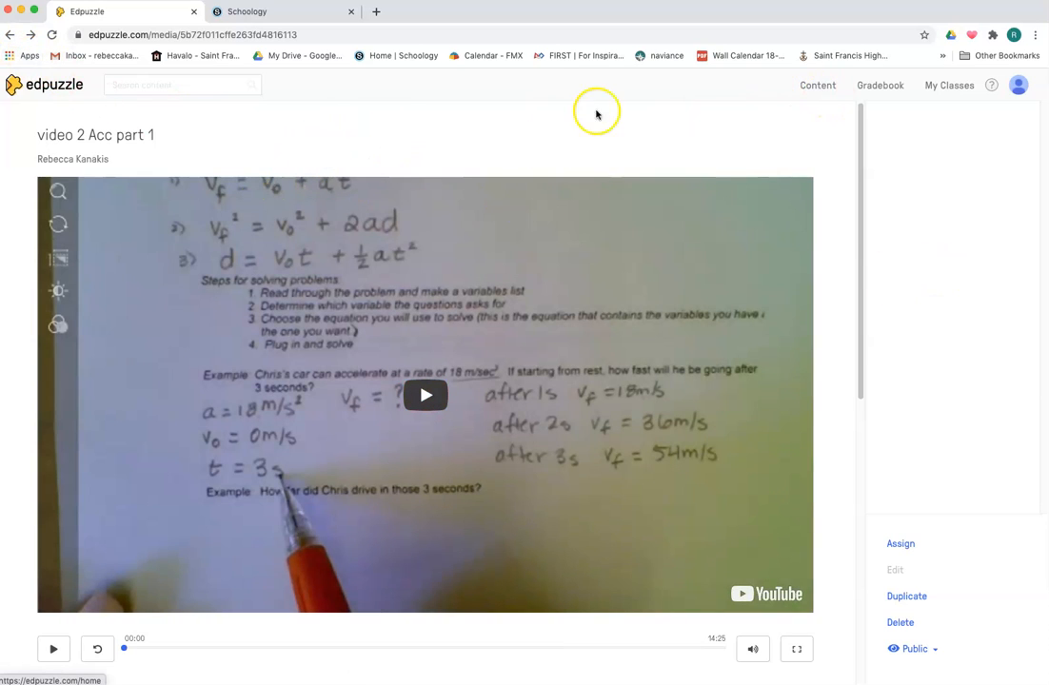
left_click(9, 35)
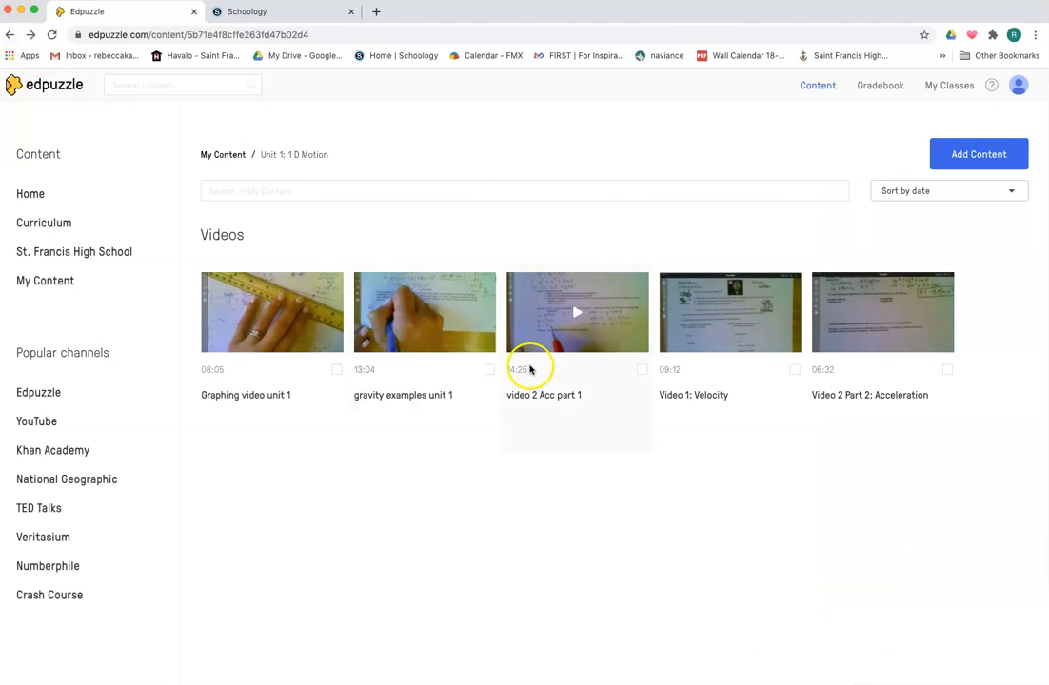
Select several videos in the folder to review the bulk actions, then clear the selection
left_click(336, 370)
left_click(490, 369)
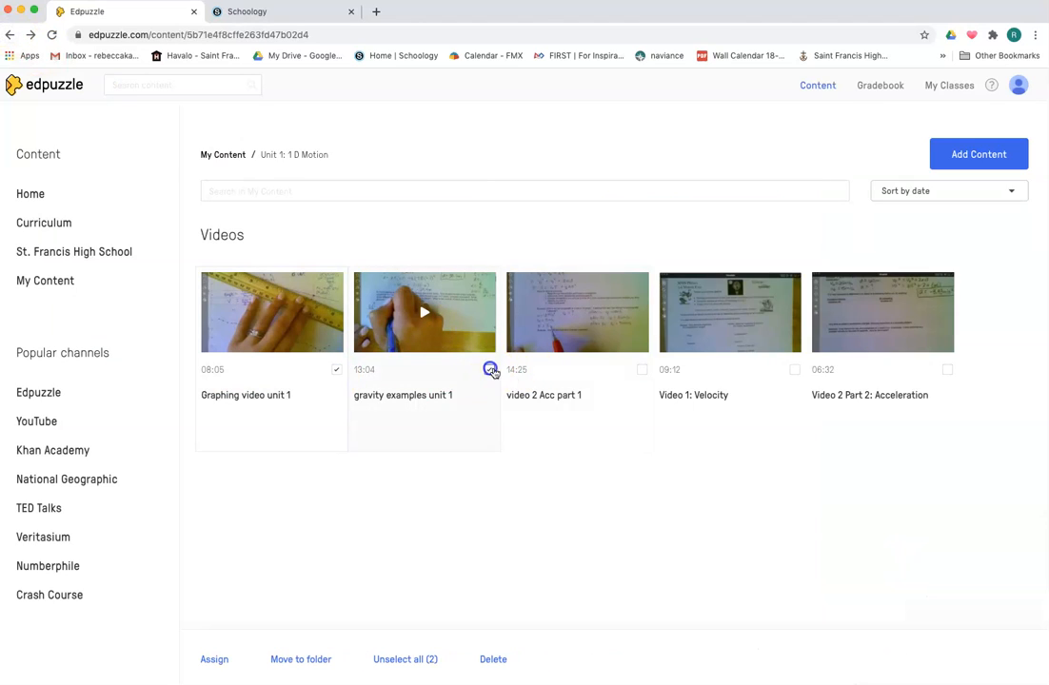
left_click(642, 369)
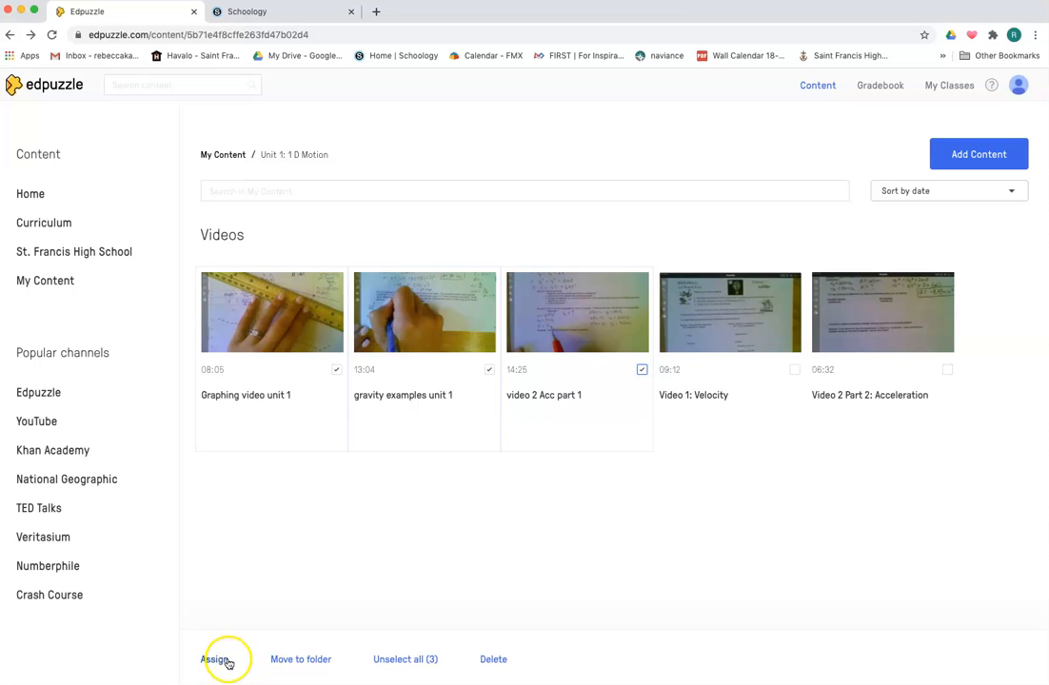
left_click(337, 370)
left_click(488, 369)
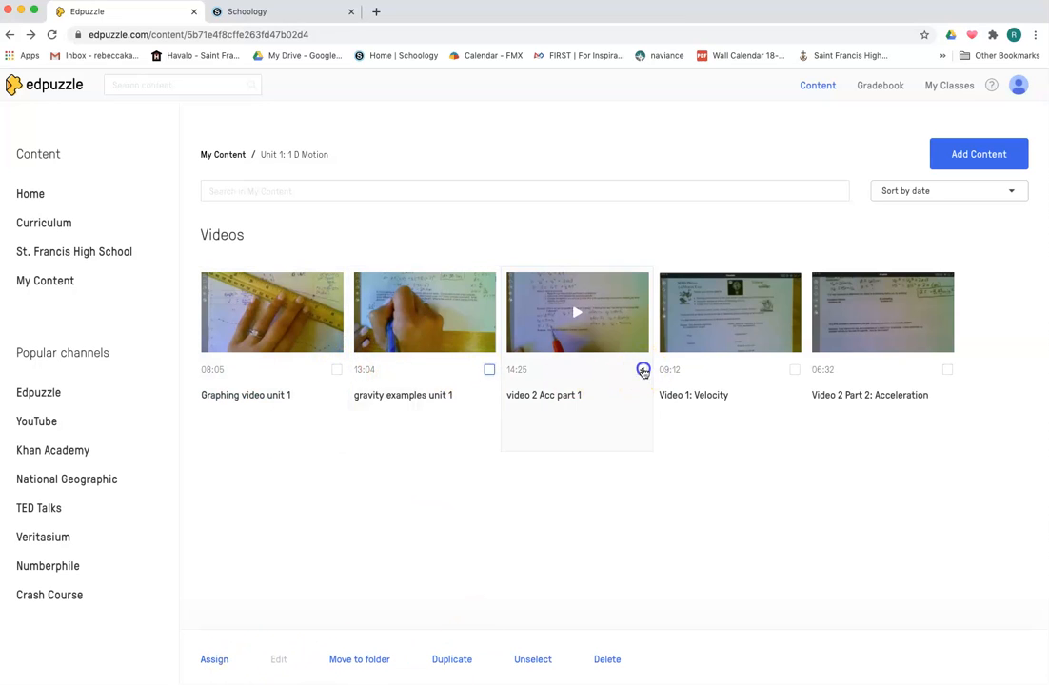
left_click(641, 369)
Review Period 2 CP's assignment lists in My Classes and open the first "video 2 Acc part 1" assignment
left_click(951, 88)
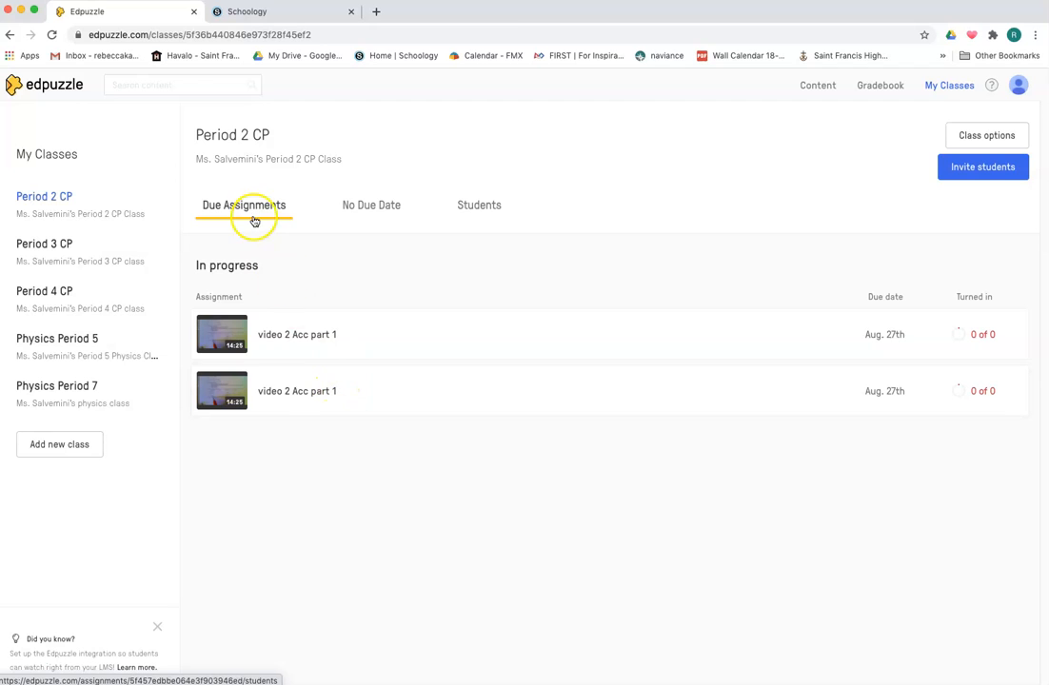
left_click(371, 207)
left_click(256, 208)
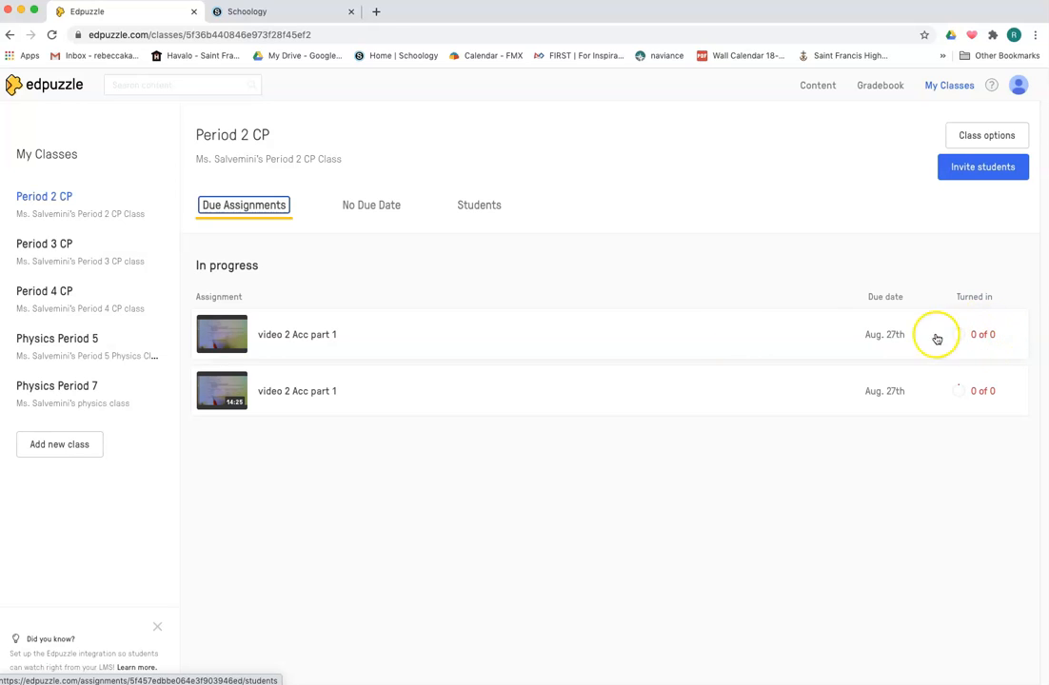
left_click(375, 339)
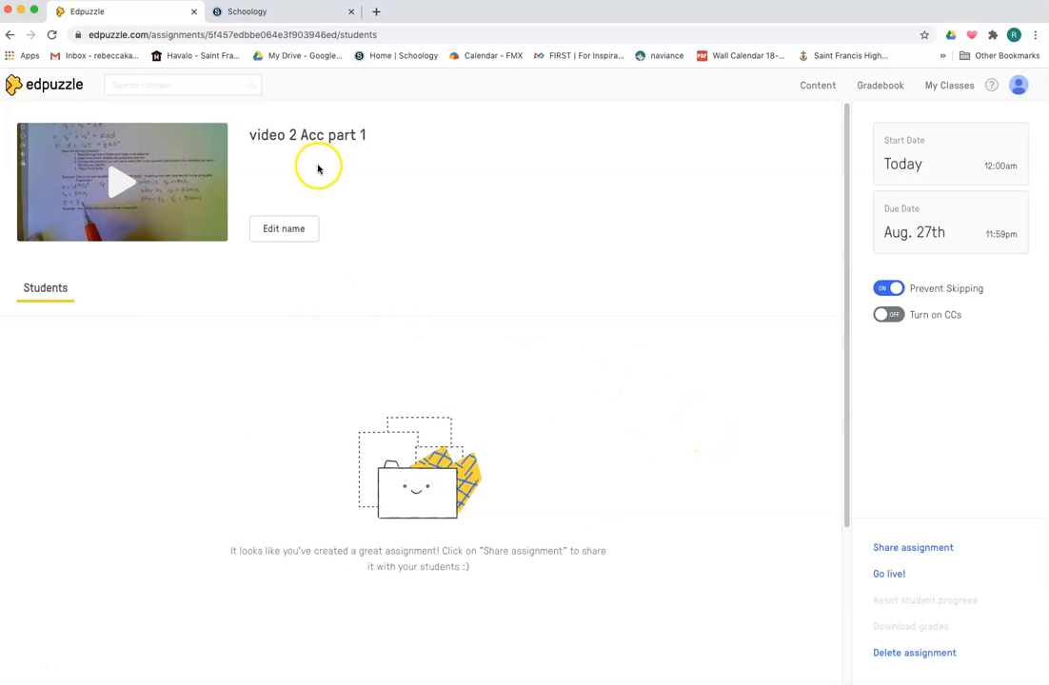
Delete the duplicate "video 2 Acc part 1" assignment
left_click(283, 230)
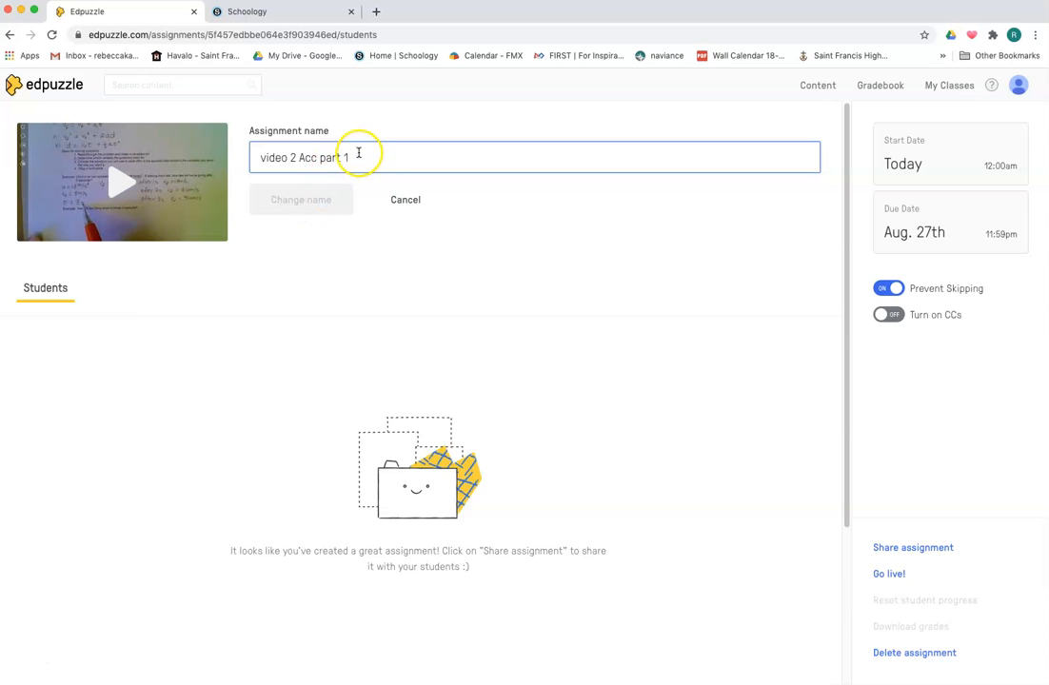
left_click(412, 201)
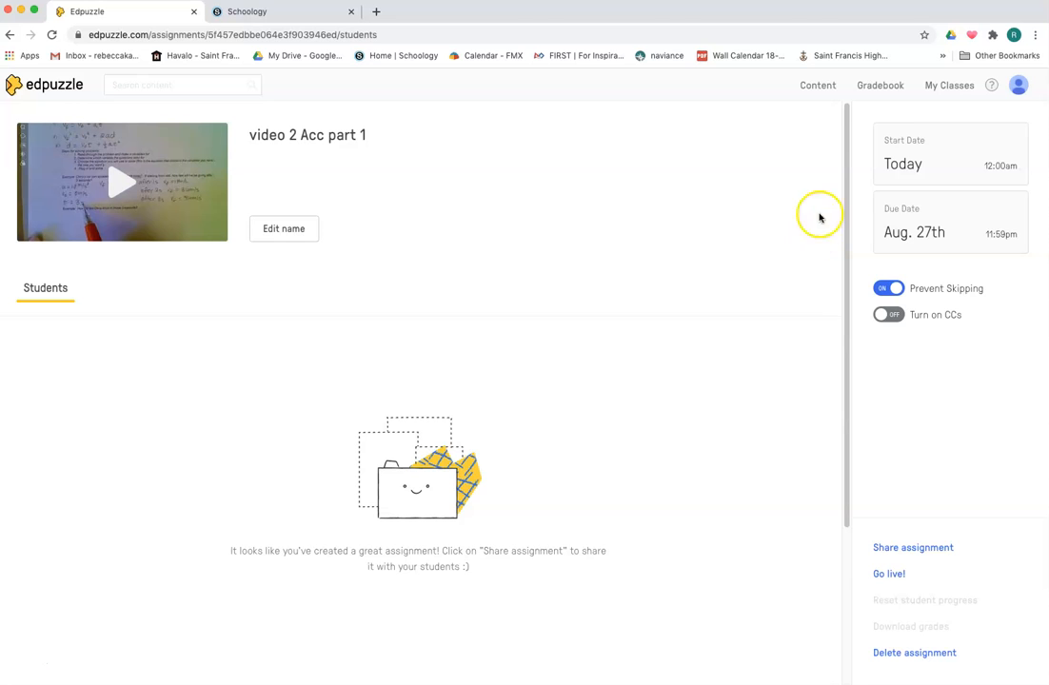
left_click(901, 653)
left_click(685, 206)
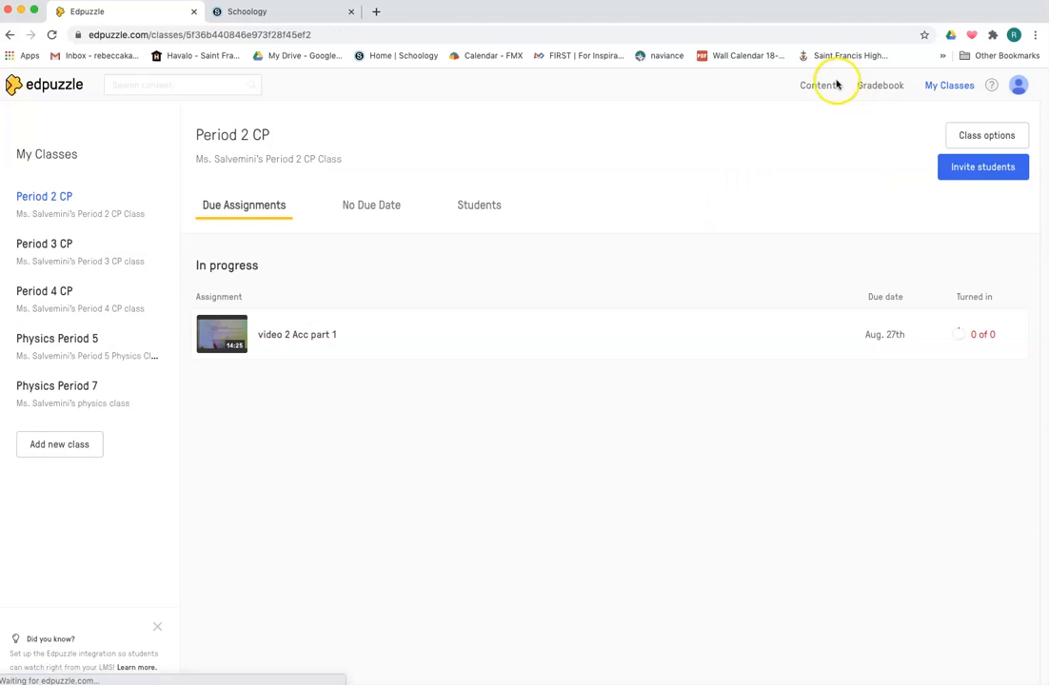
Return to the Content home page and view the account menu
left_click(816, 86)
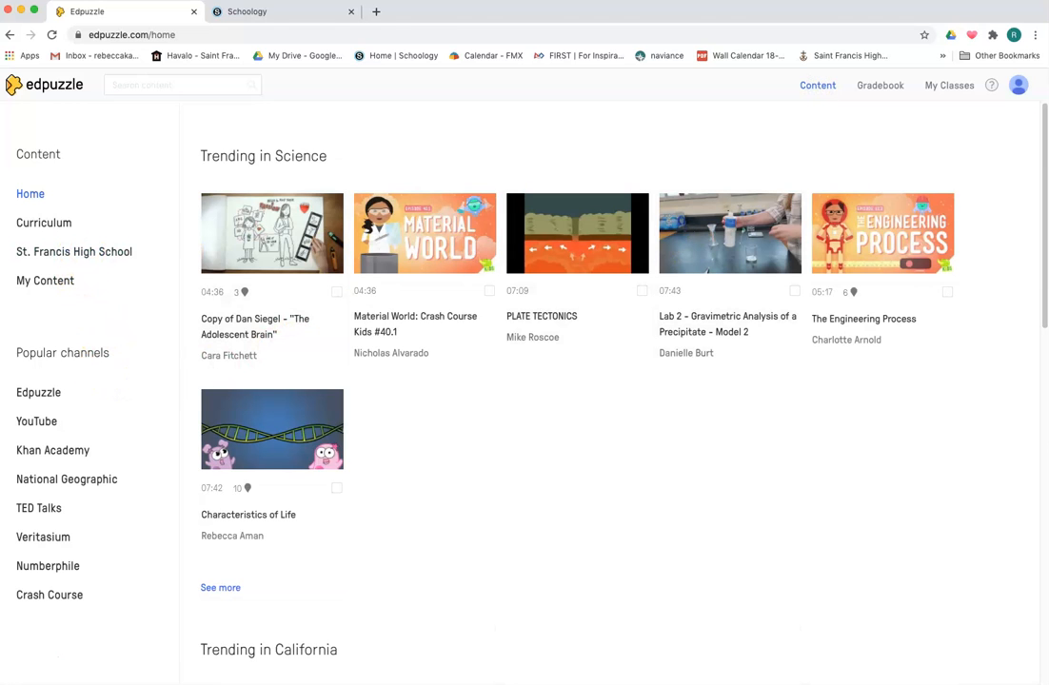
left_click(1020, 87)
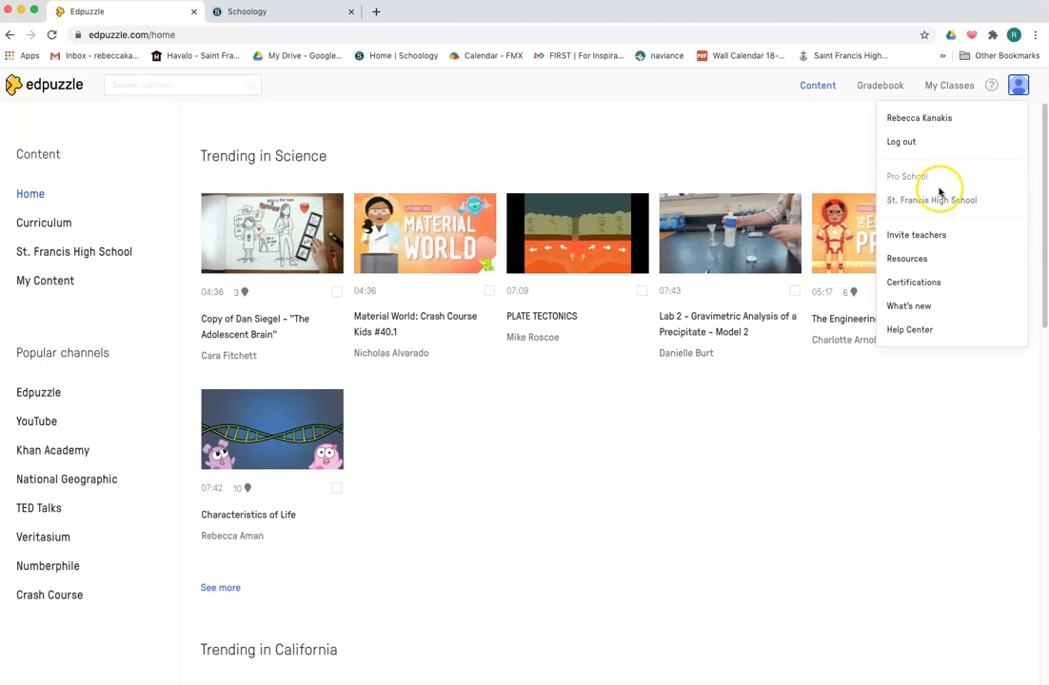
left_click(652, 453)
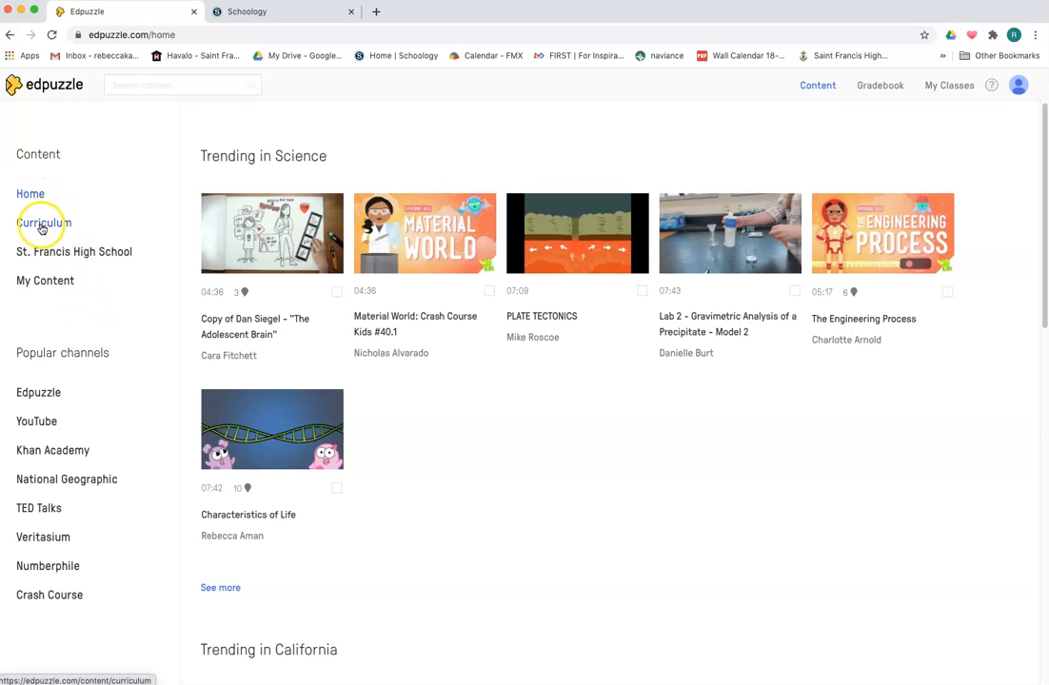
Browse the science videos shared in the St. Francis High School content library
left_click(62, 252)
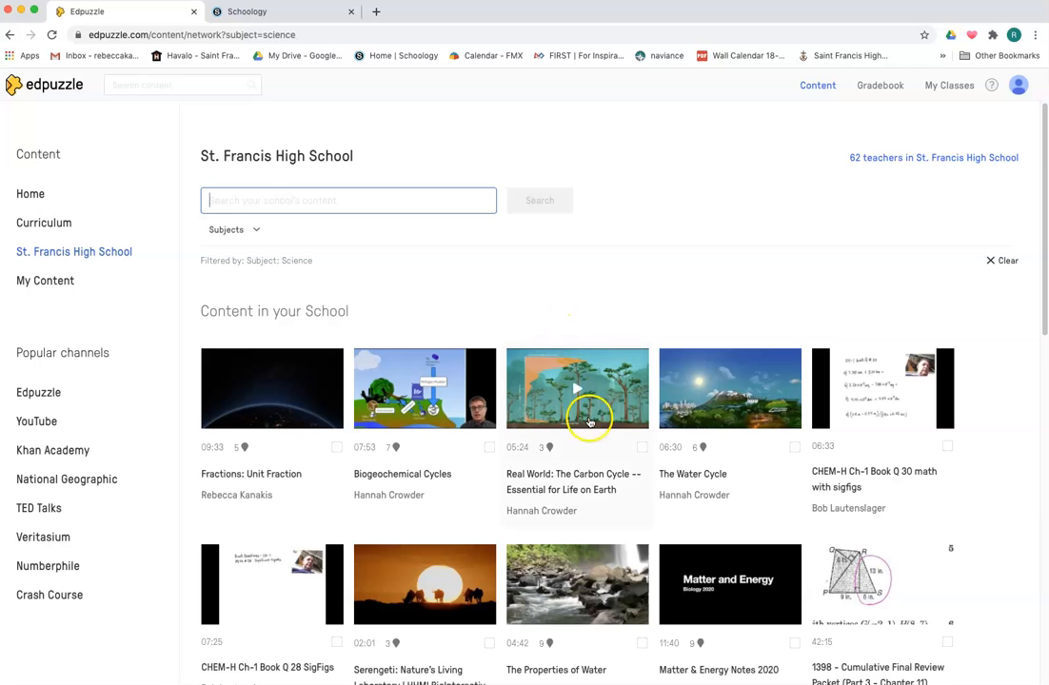
scroll(582, 418, "down", 2)
scroll(580, 420, "down", 3)
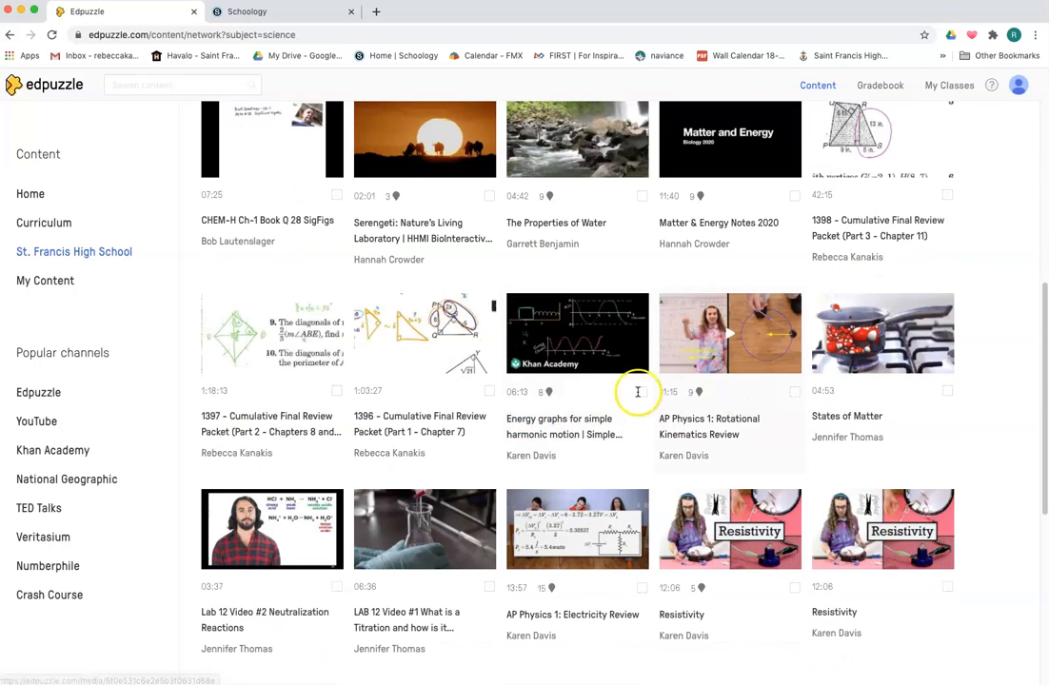
scroll(597, 386, "down", 1)
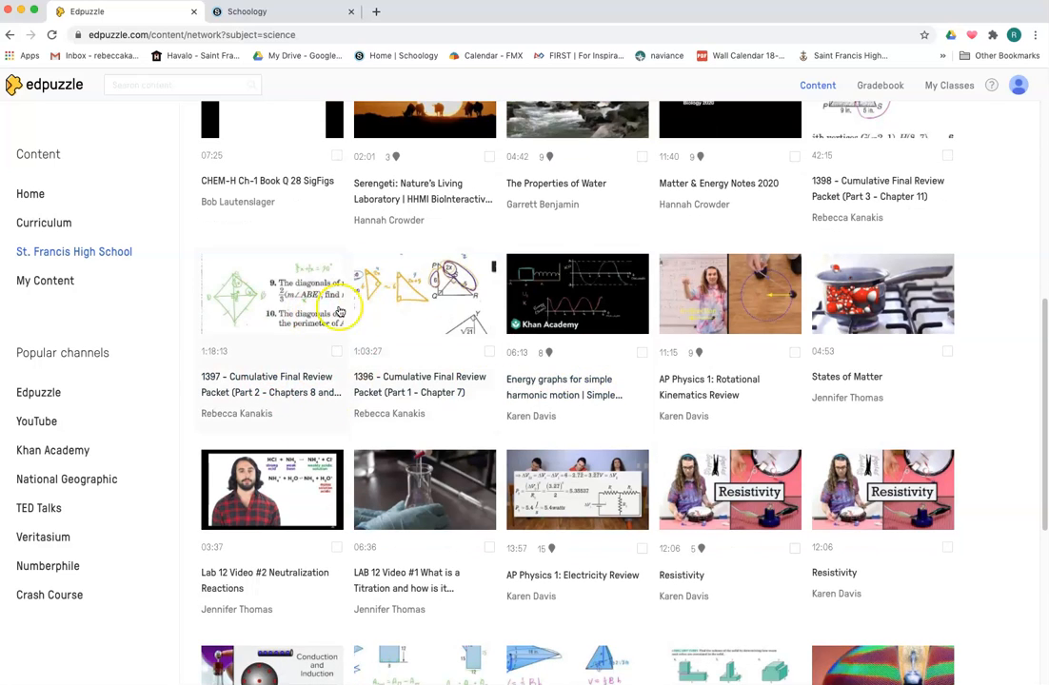
scroll(505, 415, "down", 7)
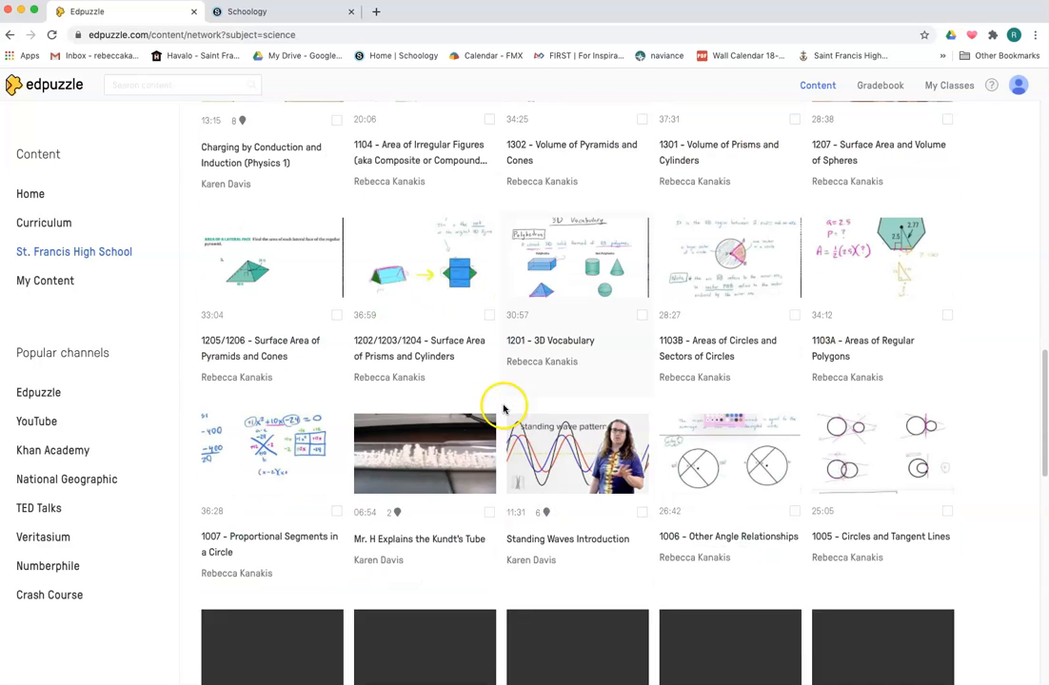
scroll(571, 371, "down", 4)
scroll(625, 377, "up", 15)
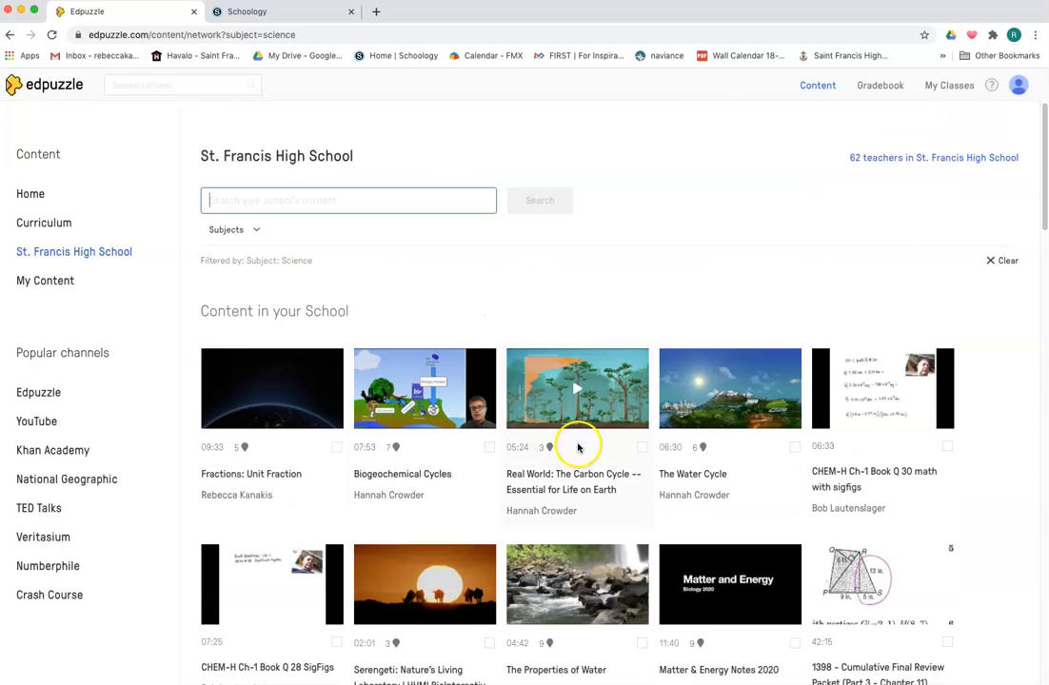
Preview the "Biogeochemical Cycles" video and its questions, then return to the Content home page
left_click(455, 411)
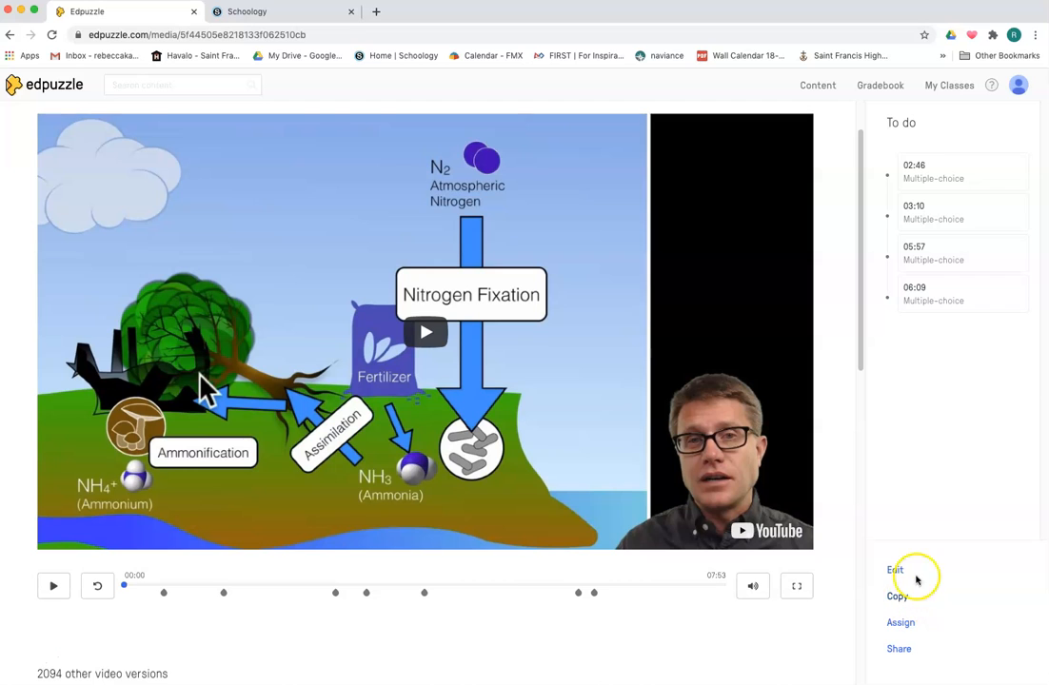
scroll(200, 221, "up", 2)
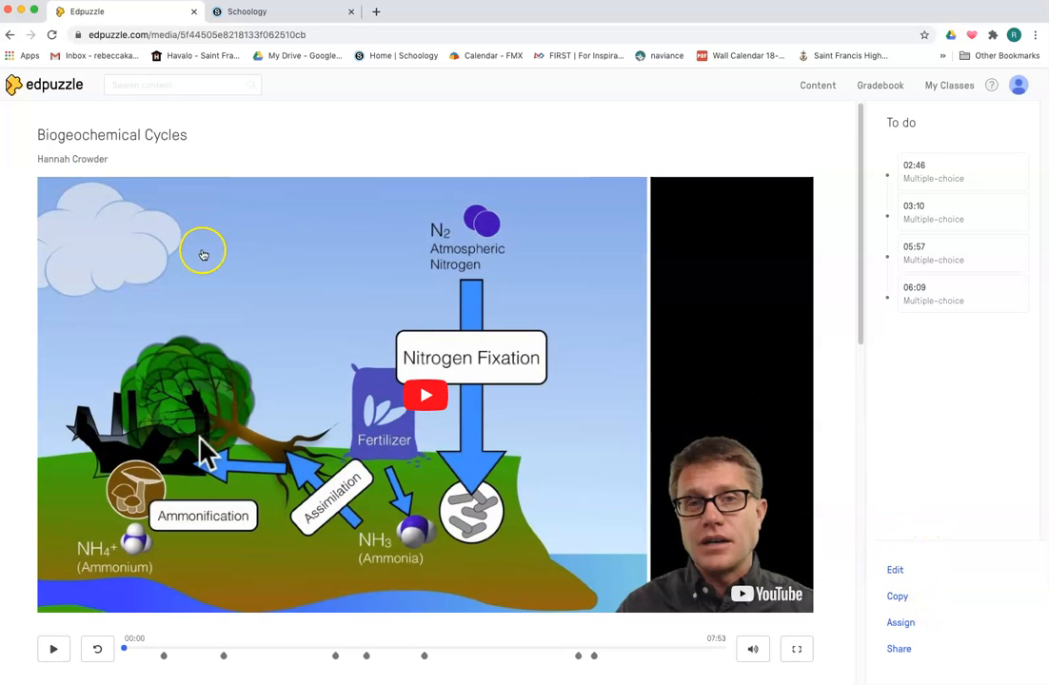
left_click(11, 35)
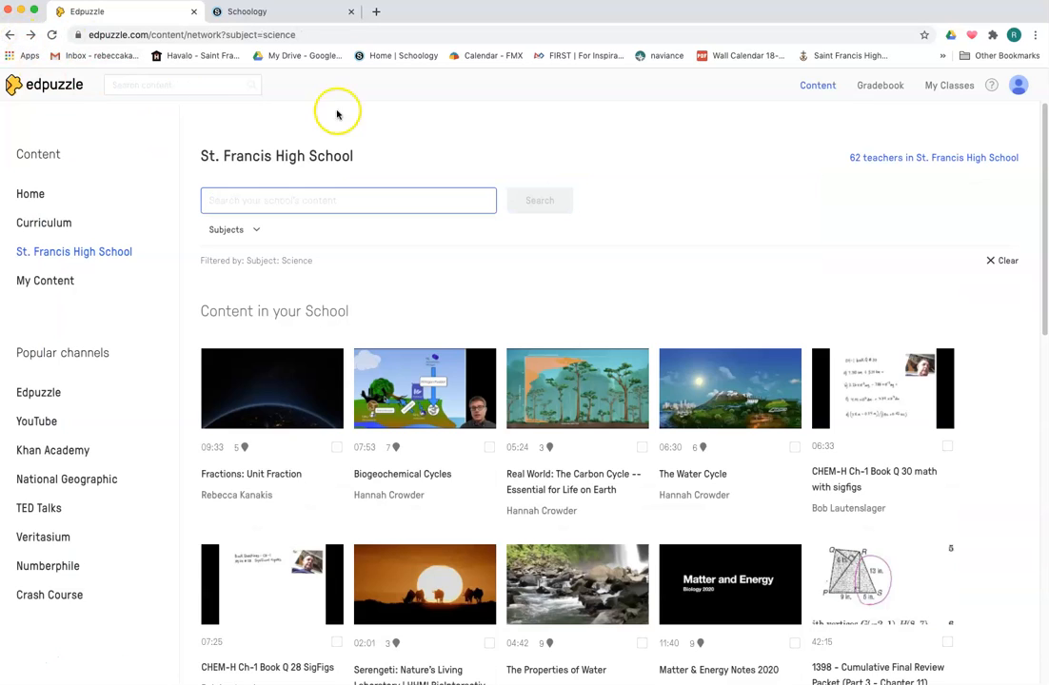
left_click(30, 195)
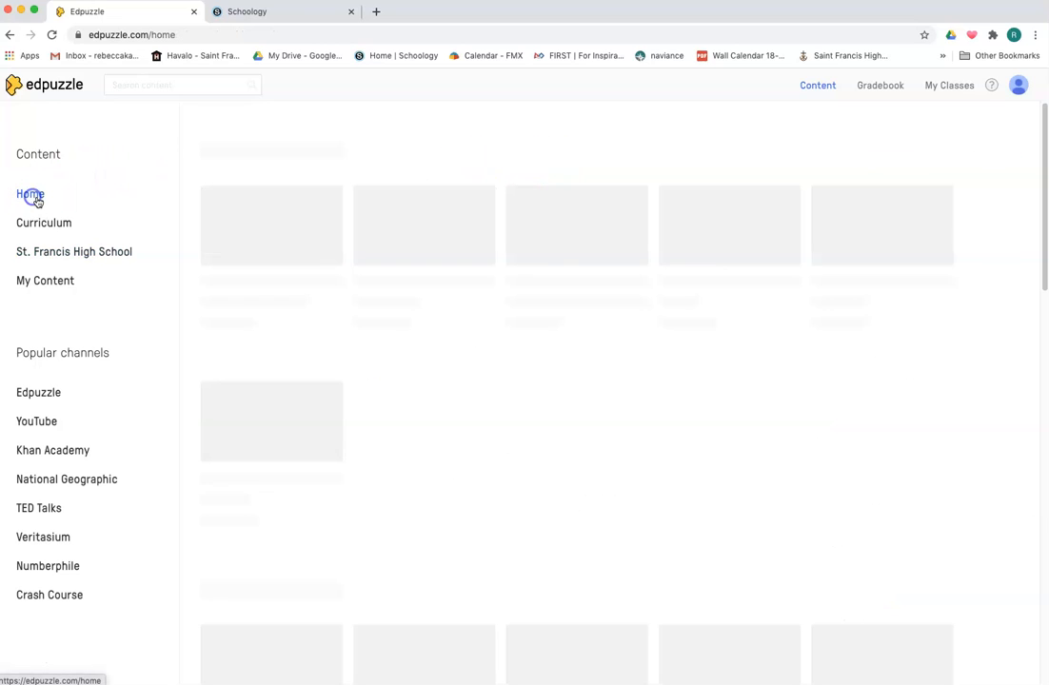